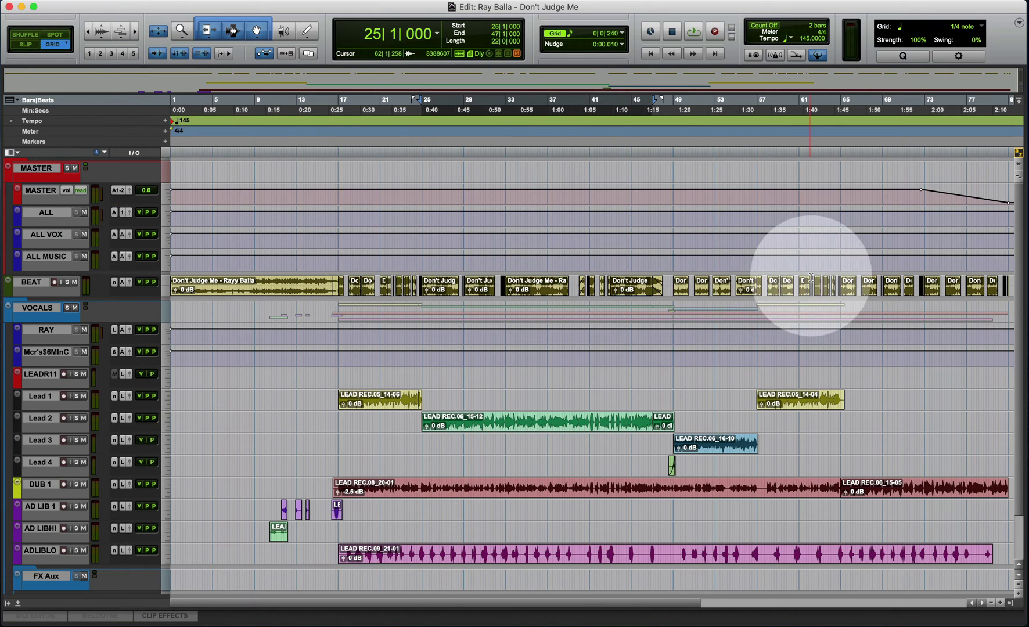
pyautogui.tripleClick(260, 285)
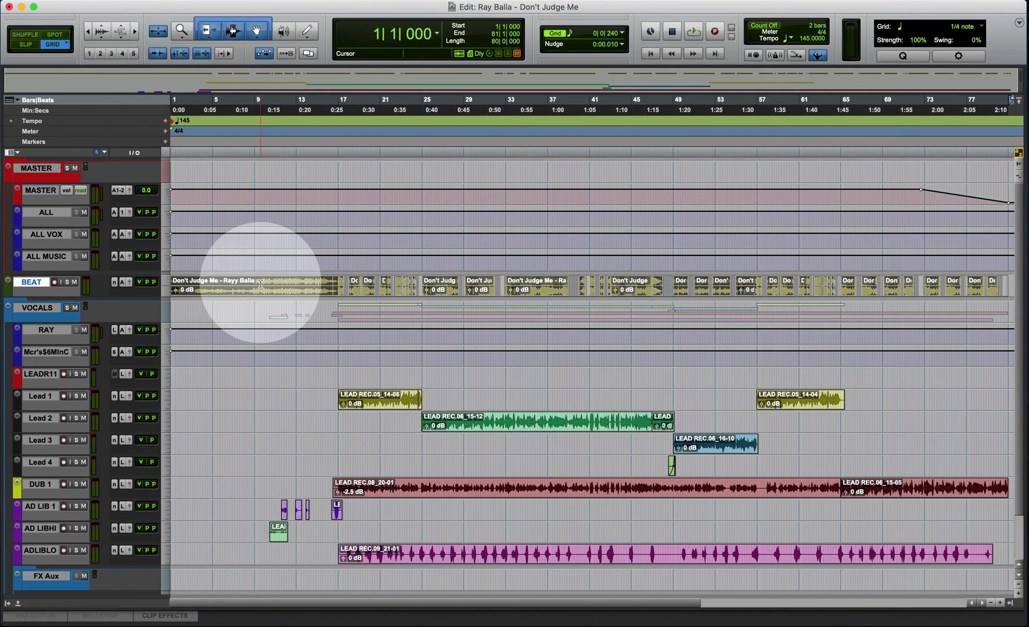
pyautogui.moveTo(279, 391); pyautogui.dragTo(711, 566)
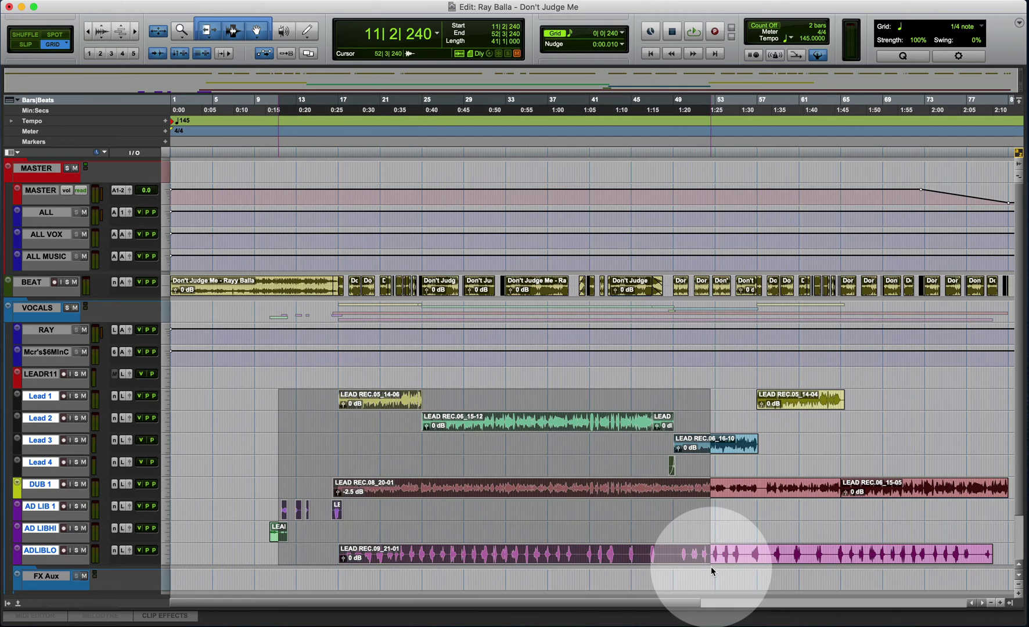
pyautogui.click(531, 398)
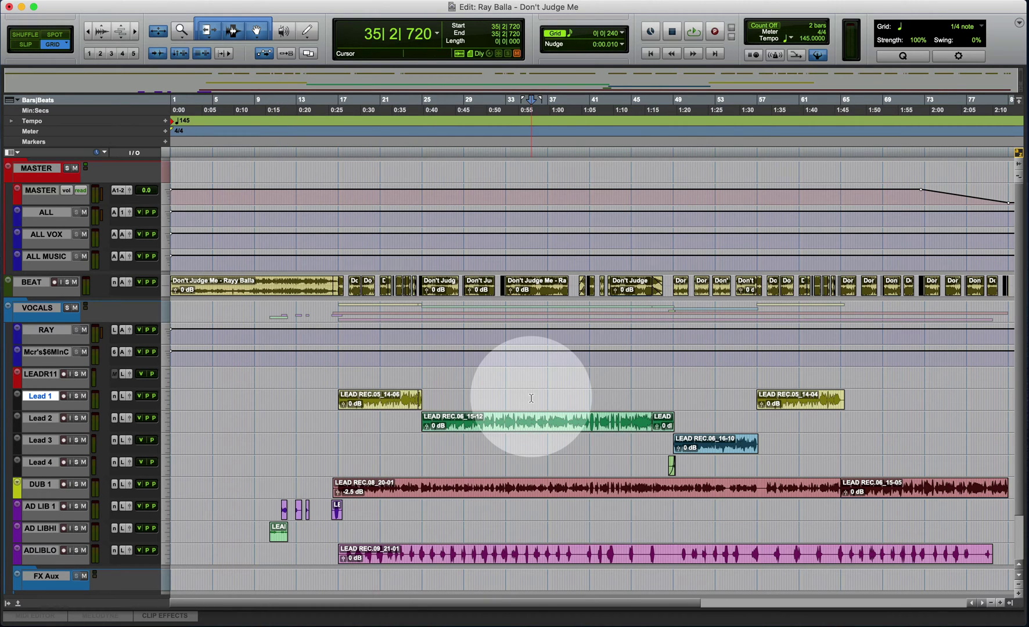
pyautogui.click(44, 374)
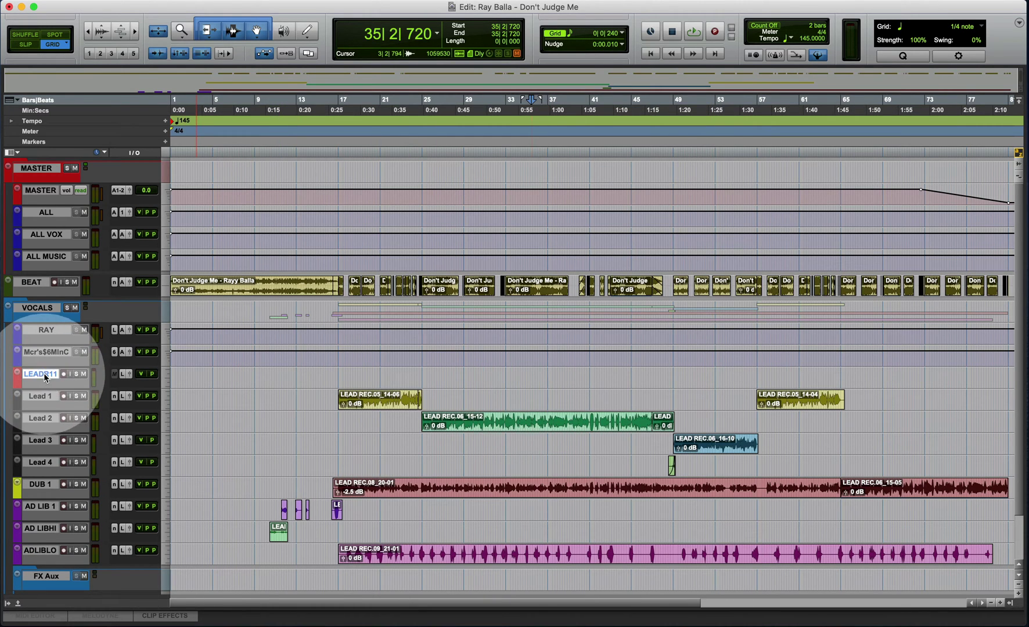
pyautogui.click(47, 376)
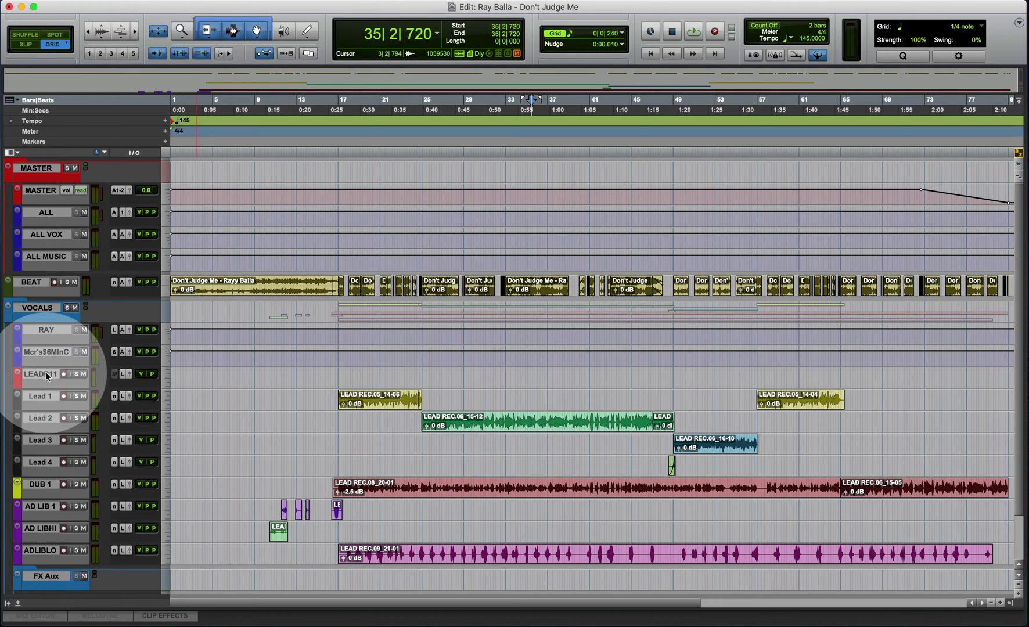
# - Split the long clip on the Lead 2 track at four points, around bars 28, 31, 35 and 38
pyautogui.click(462, 419)
pyautogui.press('b')
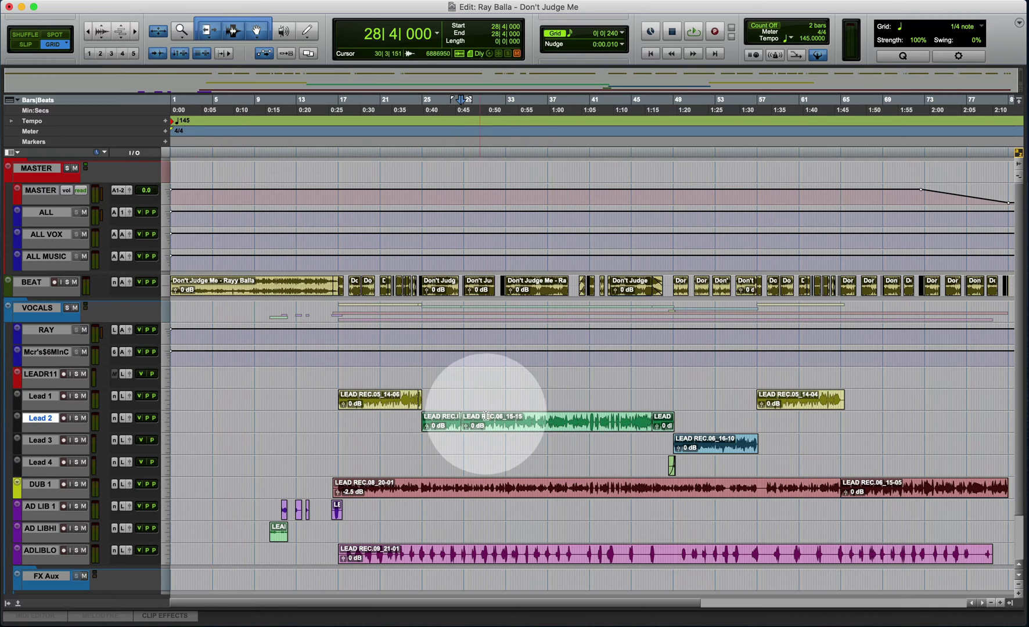
pyautogui.click(487, 415)
pyautogui.press('b')
pyautogui.click(528, 419)
pyautogui.press('b')
pyautogui.click(561, 420)
pyautogui.press('b')
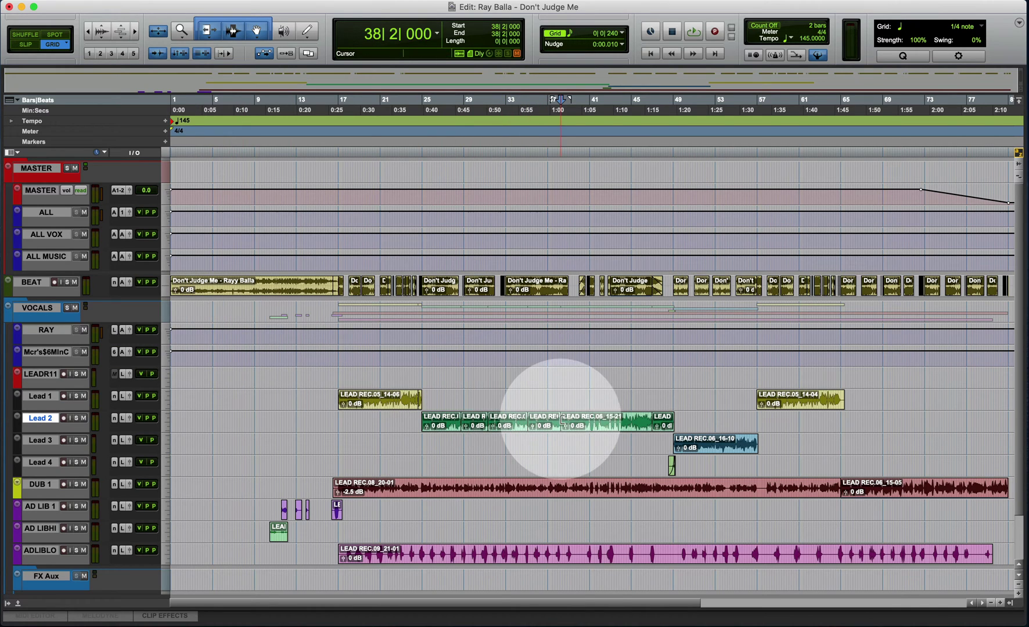
# - Spread four of the split Lead 2 clips across the Lead 4, LEADR11, Lead 3 and Lead 1 tracks, keeping their timing
pyautogui.click(516, 428)
pyautogui.moveTo(514, 423); pyautogui.dragTo(511, 466)
pyautogui.moveTo(472, 426); pyautogui.dragTo(481, 379)
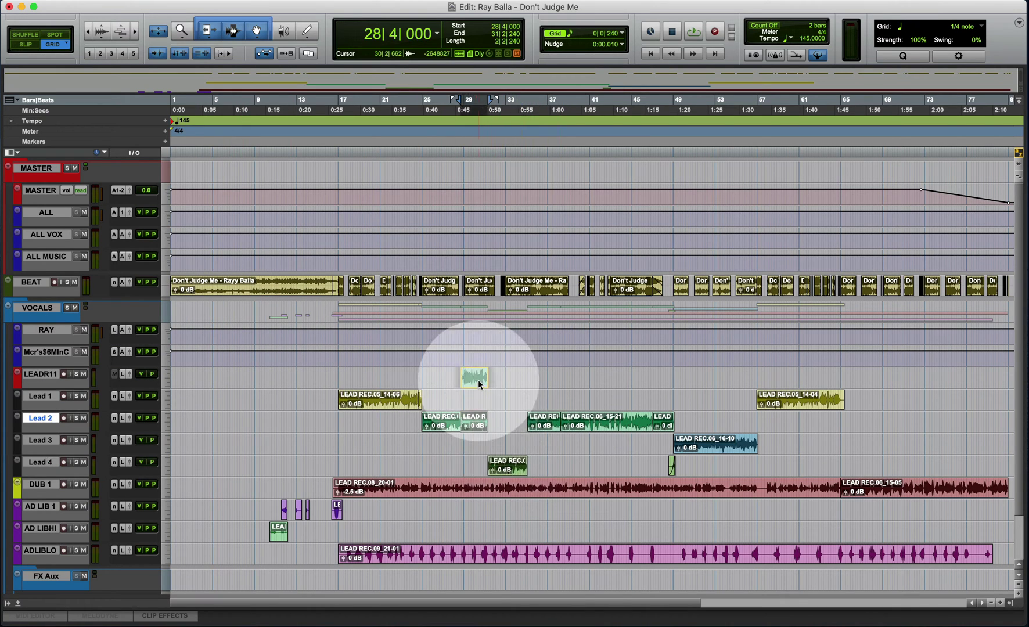
pyautogui.moveTo(445, 428)
pyautogui.mouseDown()
pyautogui.moveTo(436, 425)
pyautogui.moveTo(437, 447)
pyautogui.mouseUp()
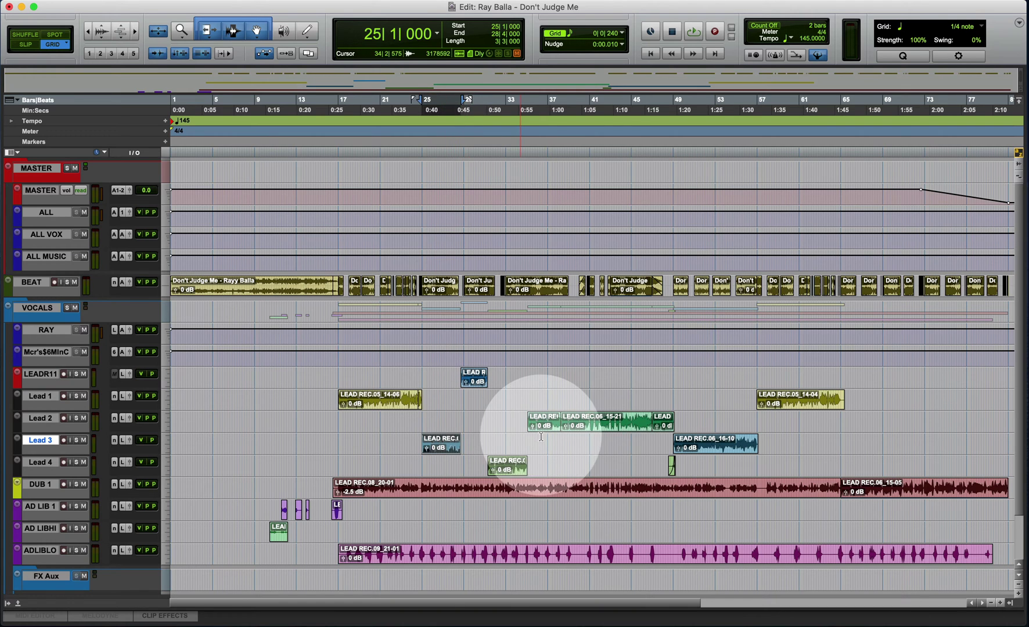
pyautogui.moveTo(585, 421); pyautogui.dragTo(592, 406)
pyautogui.click(596, 442)
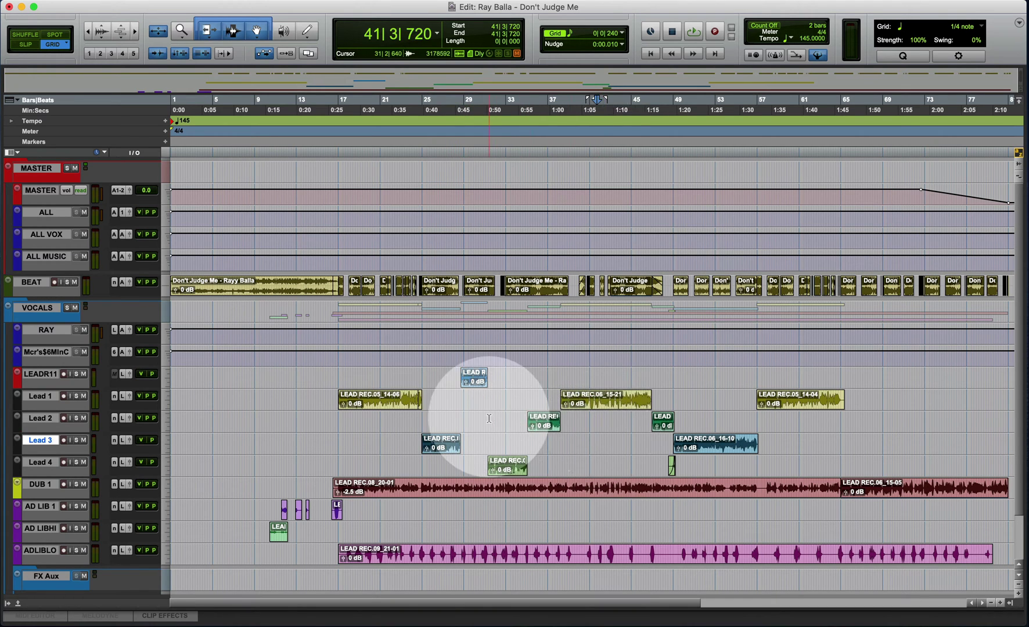
# - Undo the clip moves and the splits made on the Lead 2 track
pyautogui.press('super+z')
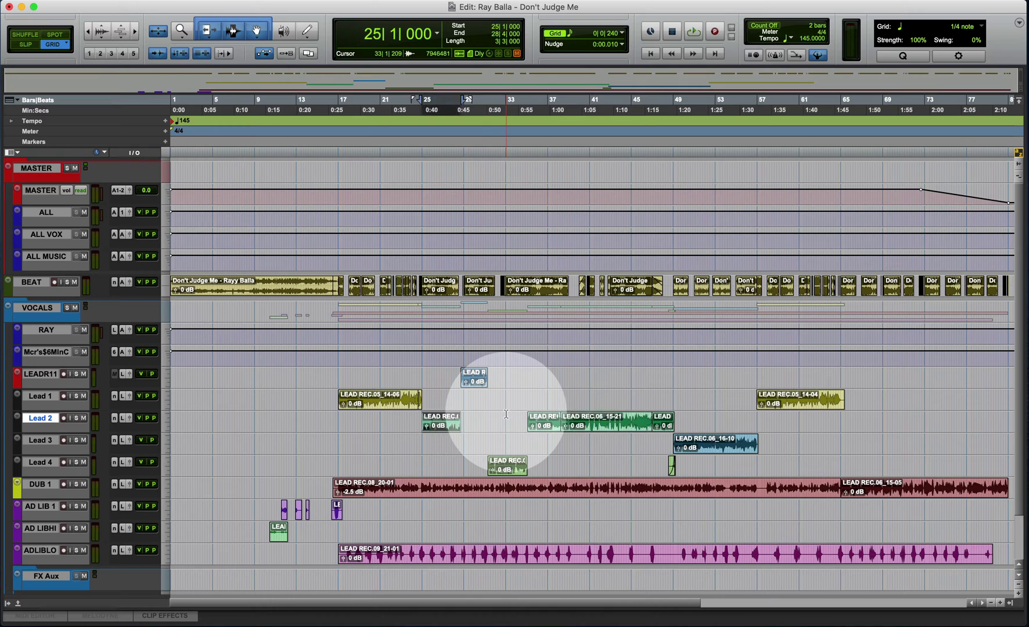
pyautogui.press('super+z')
pyautogui.press('super+z')
pyautogui.press('super+z')
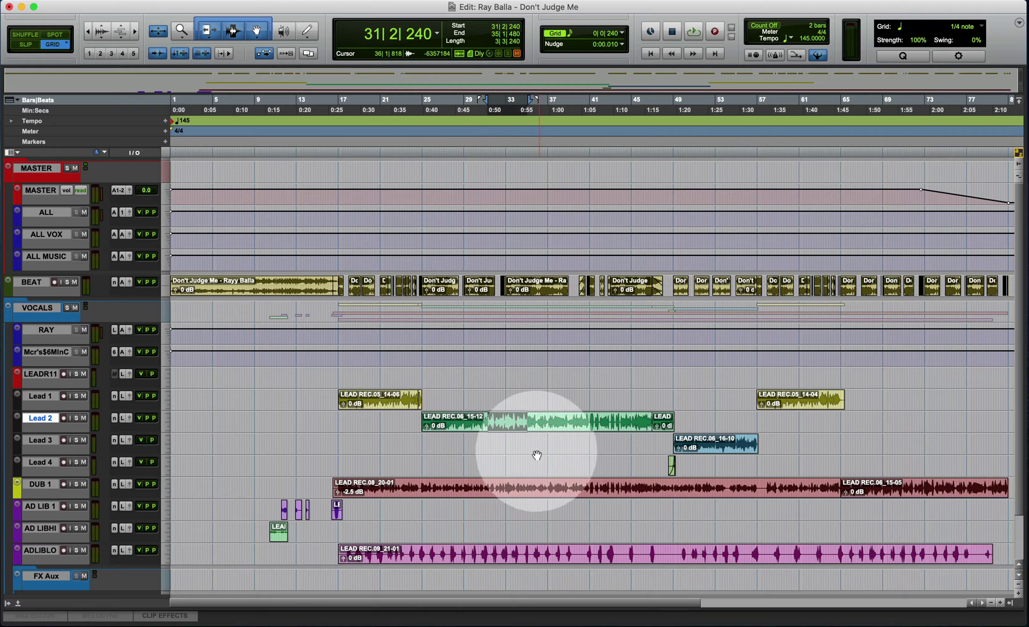
# - Examine the session layout from the MASTER folder to FX Aux, including the lead and ad-lib vocal clips
pyautogui.moveTo(271, 285); pyautogui.dragTo(989, 575)
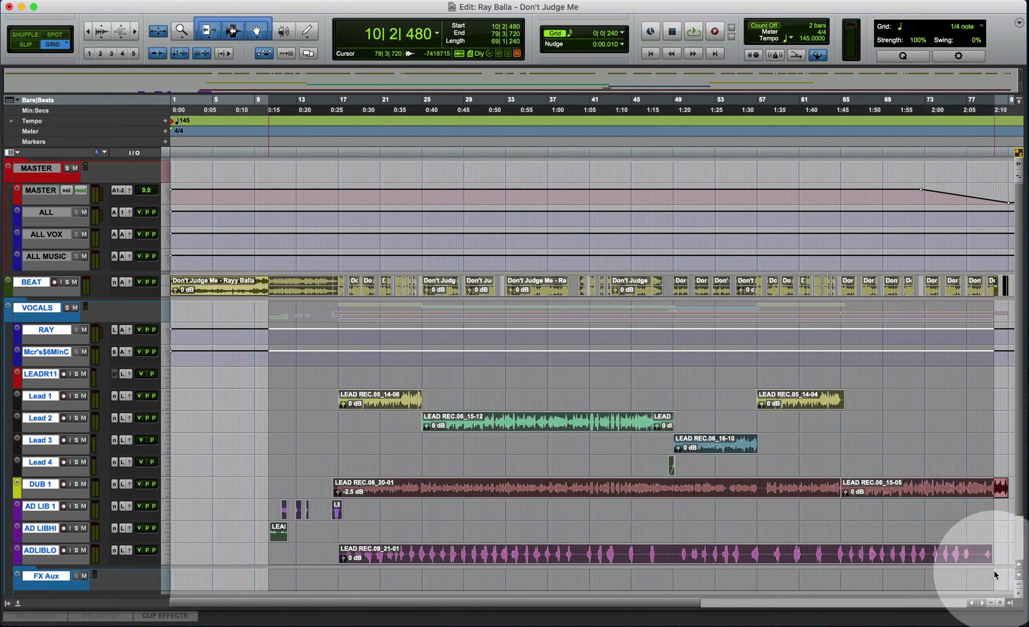
pyautogui.click(910, 438)
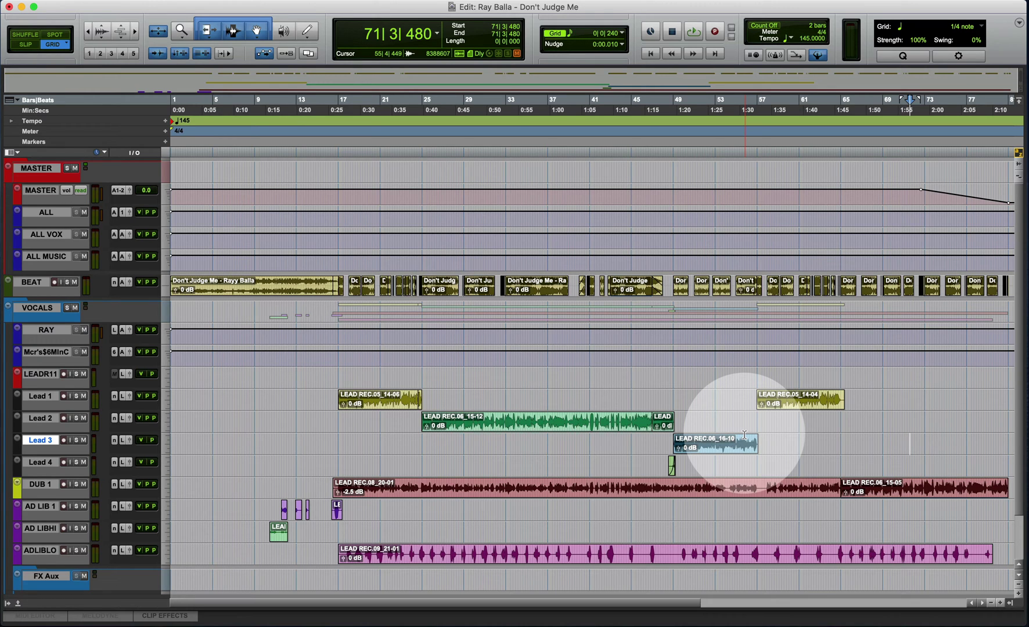
pyautogui.click(378, 406)
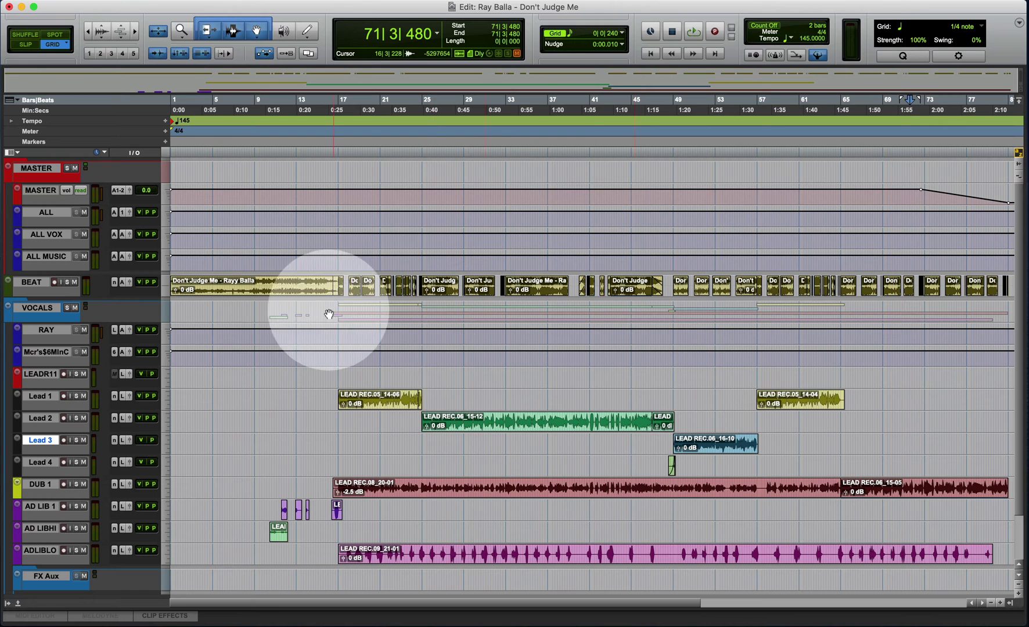
pyautogui.moveTo(208, 308); pyautogui.dragTo(542, 355)
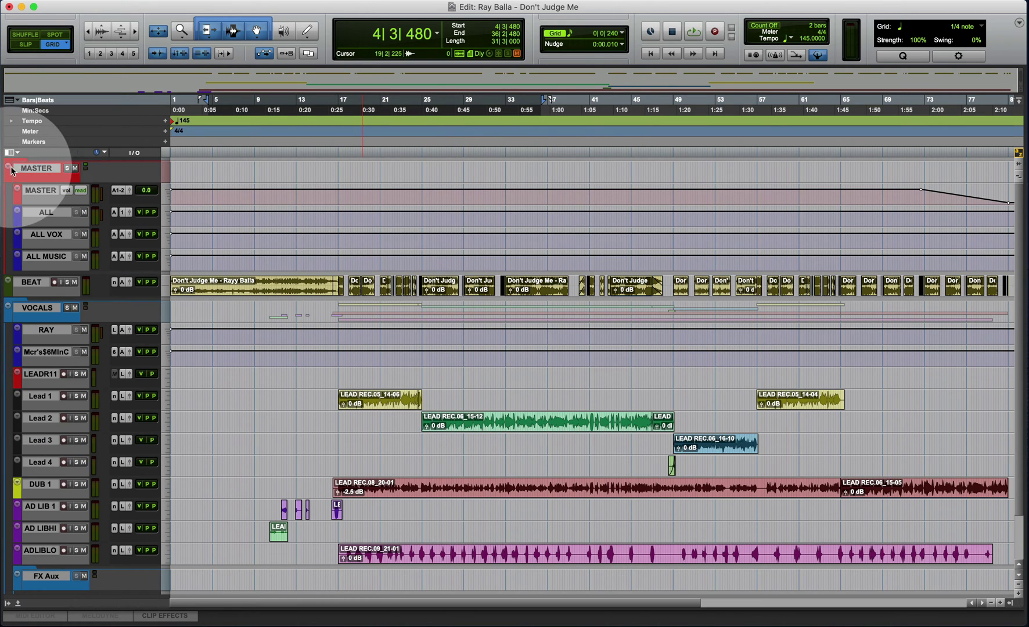
pyautogui.click(37, 169)
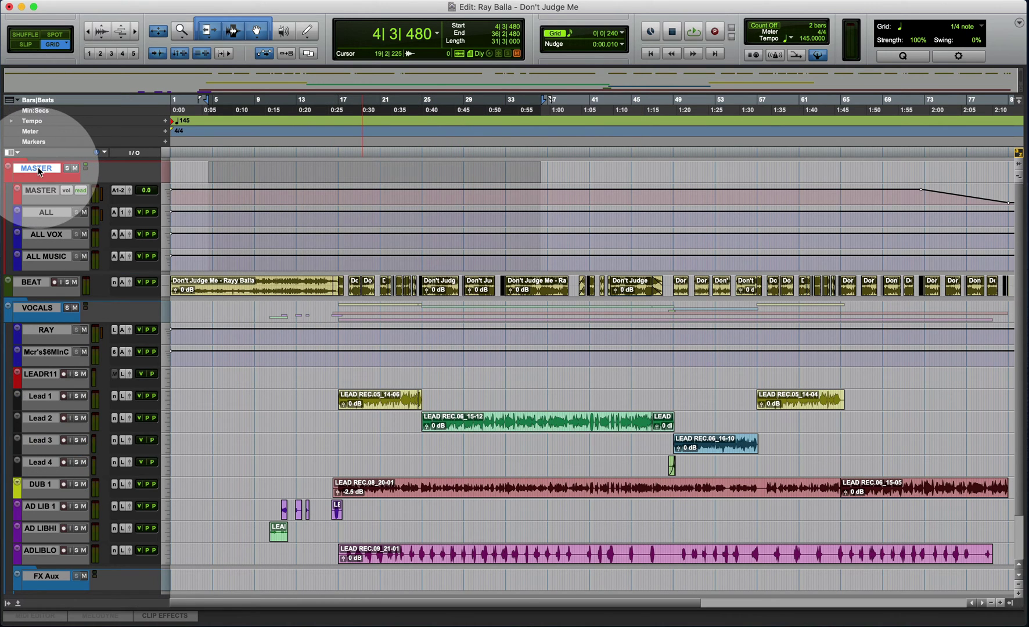
pyautogui.scroll(-3, 46, 493)
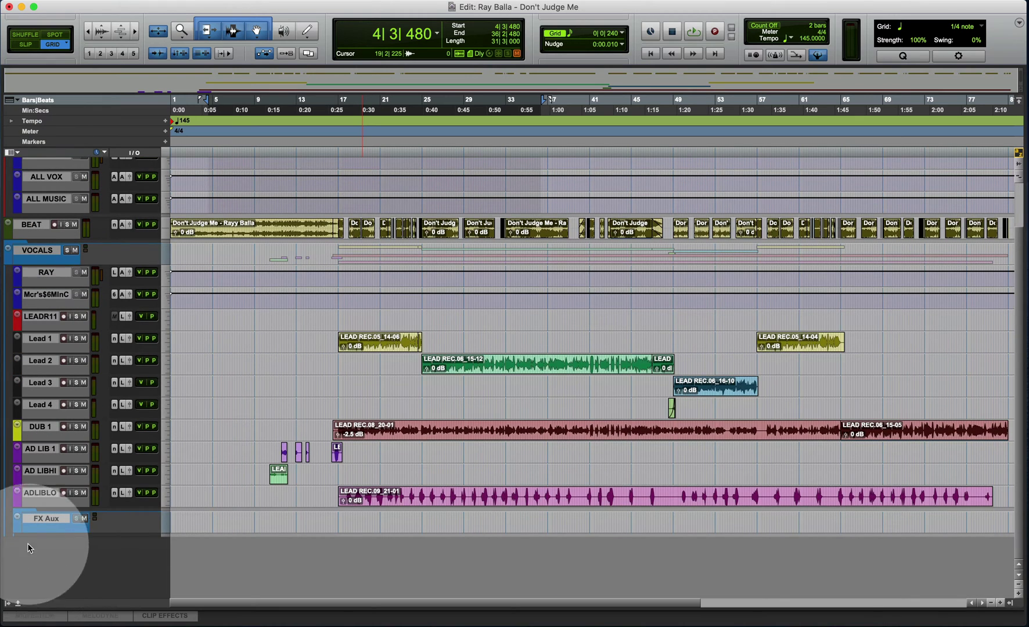
pyautogui.scroll(3, 48, 555)
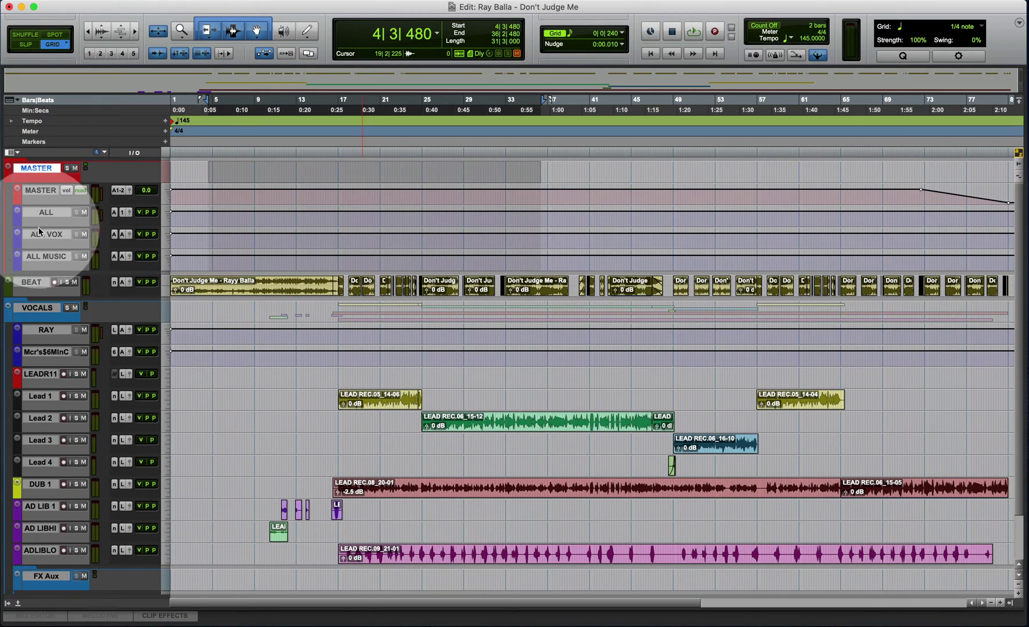
pyautogui.scroll(-3, 58, 570)
pyautogui.scroll(3, 60, 572)
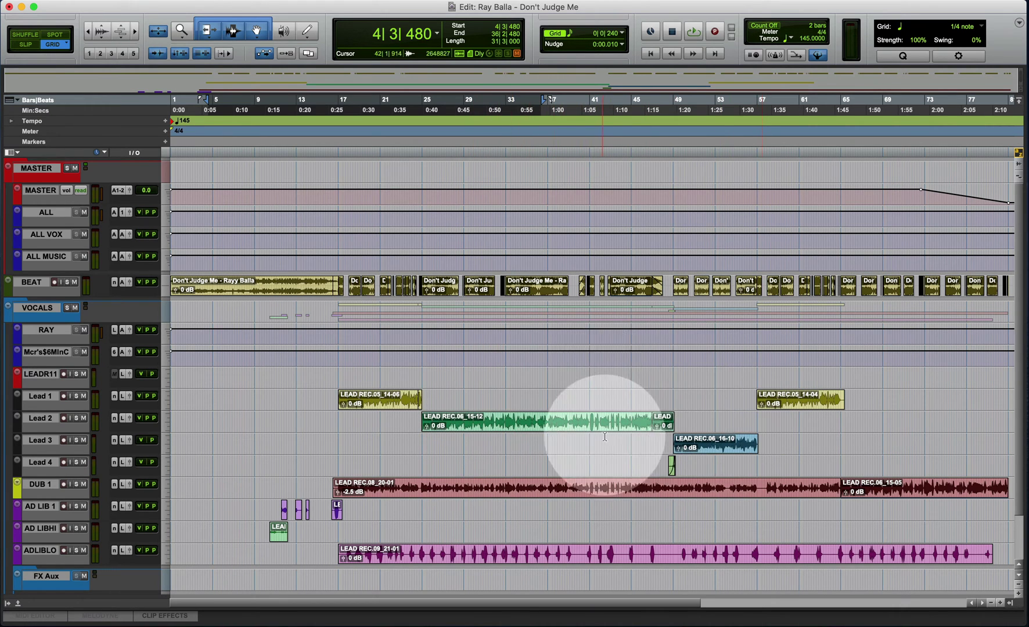
pyautogui.click(430, 555)
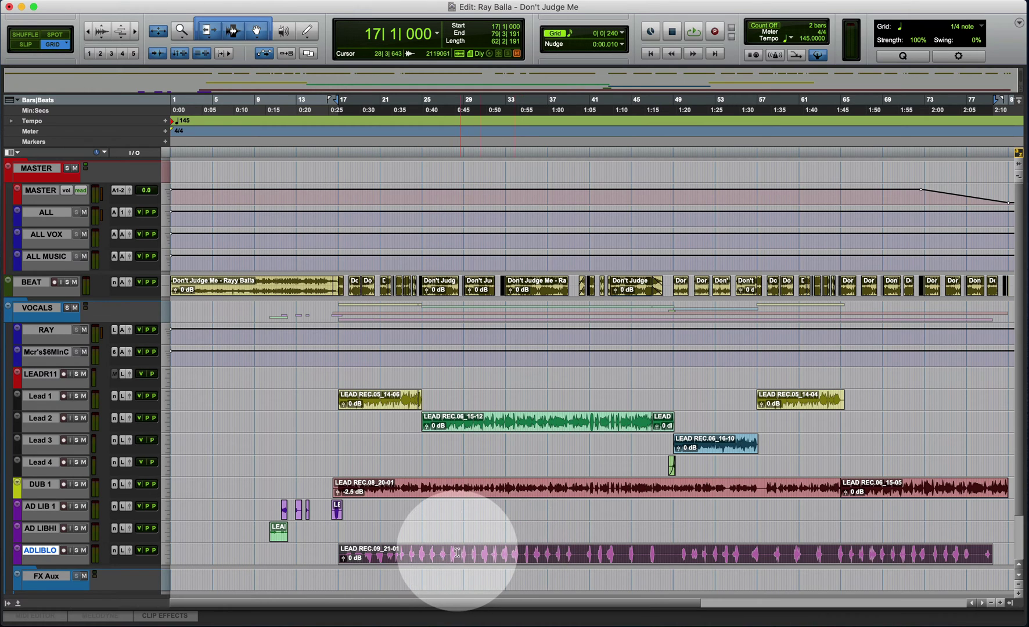
pyautogui.moveTo(327, 552); pyautogui.dragTo(1001, 553)
pyautogui.click(524, 527)
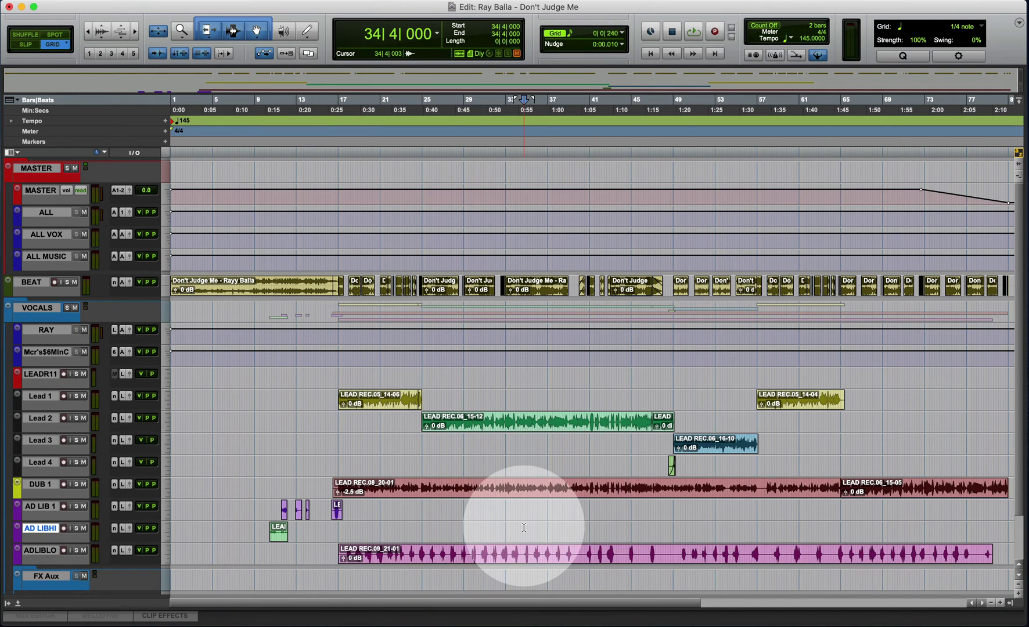
# - Examine the MASTER folder's MASTER, ALL VOX and ALL MUSIC tracks and the BEAT track below it
pyautogui.click(37, 168)
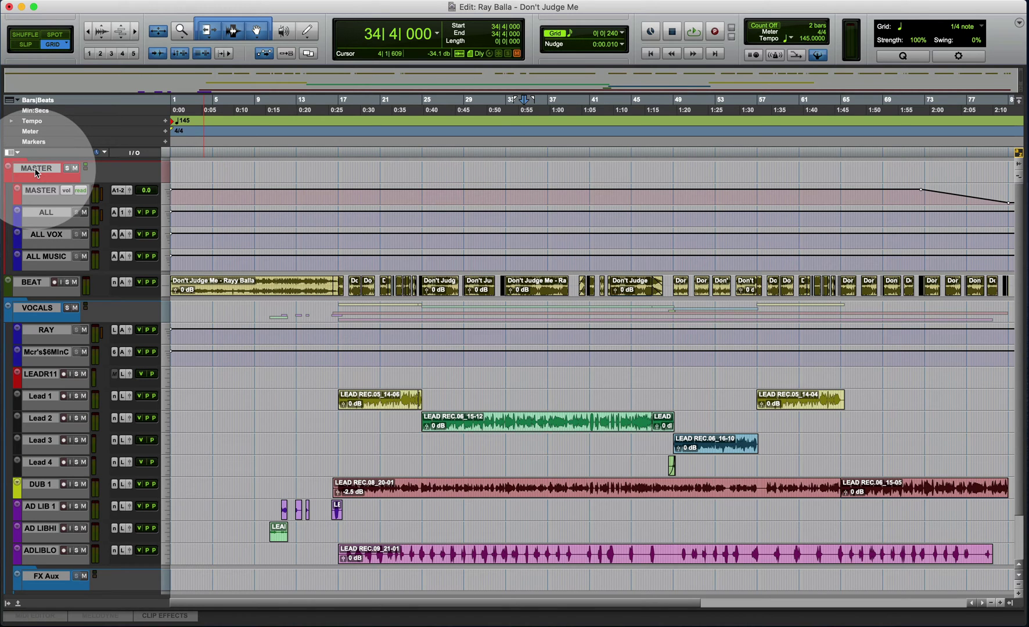
pyautogui.click(40, 190)
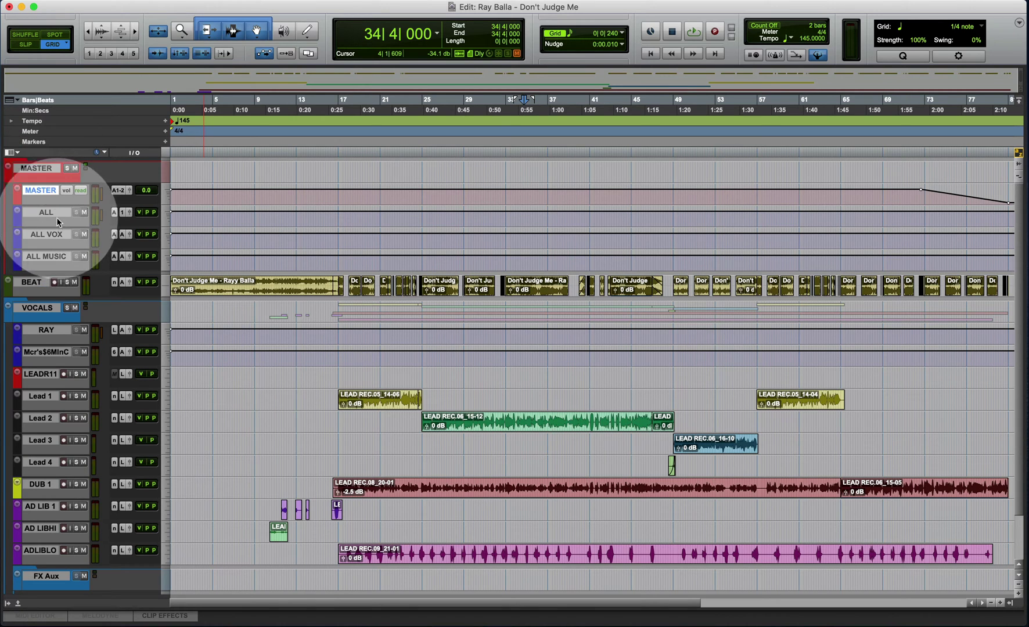
pyautogui.click(41, 233)
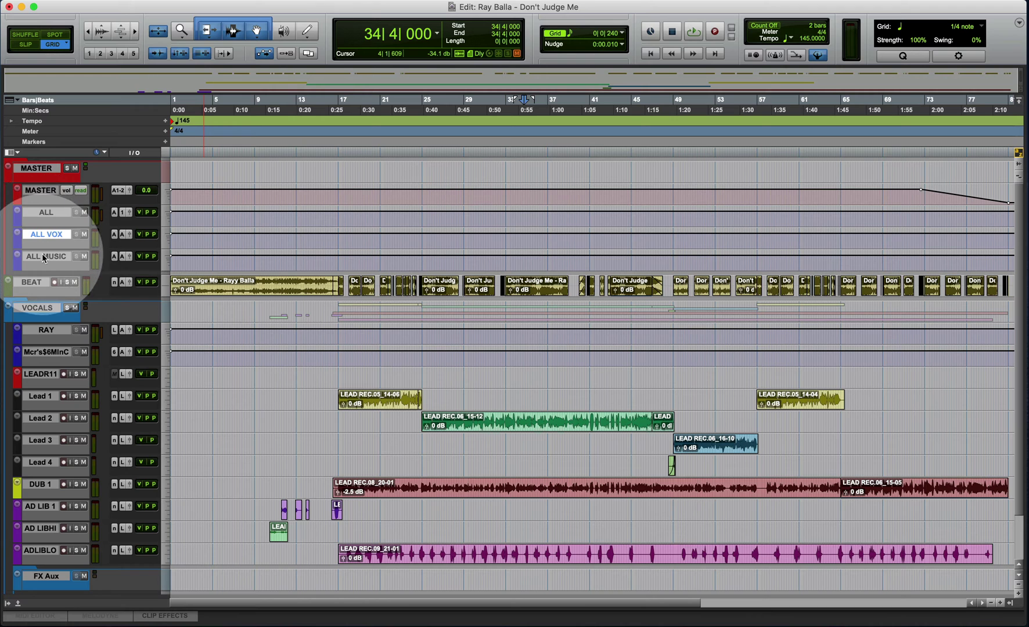
pyautogui.click(44, 258)
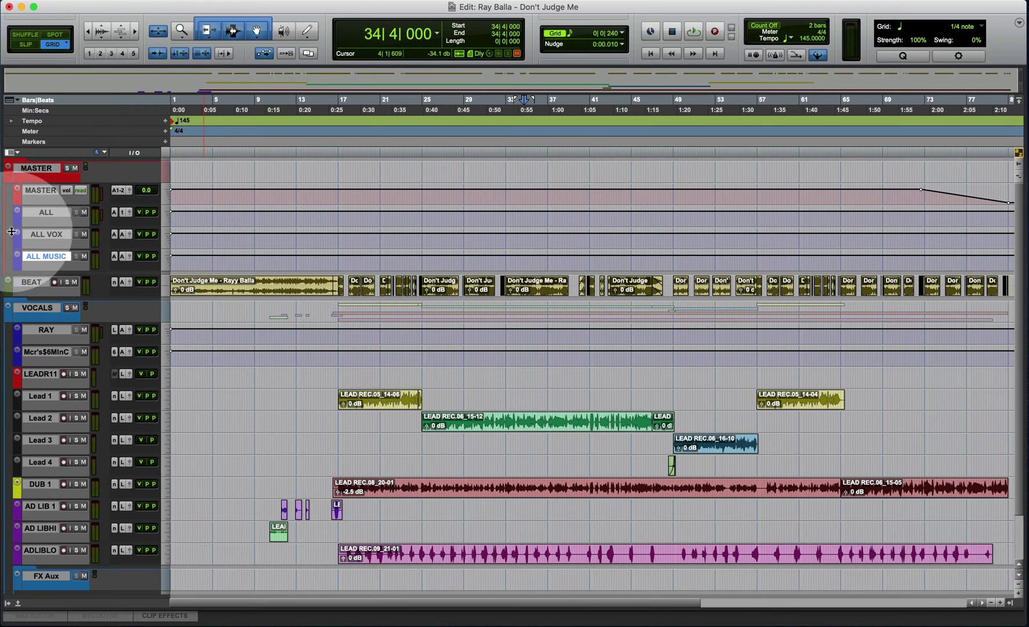
pyautogui.click(52, 259)
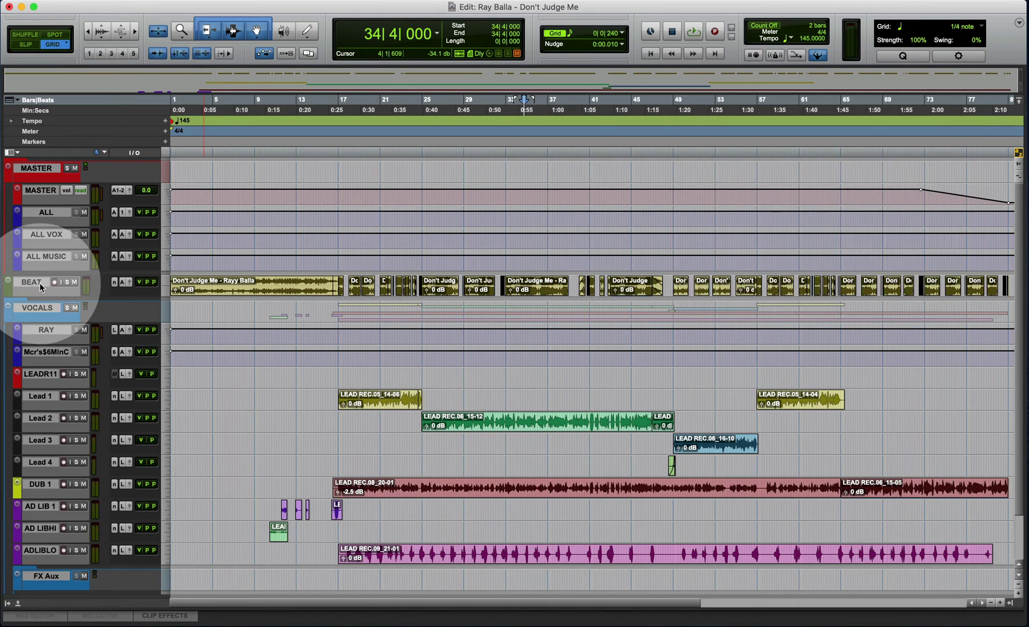
pyautogui.click(36, 282)
pyautogui.click(39, 282)
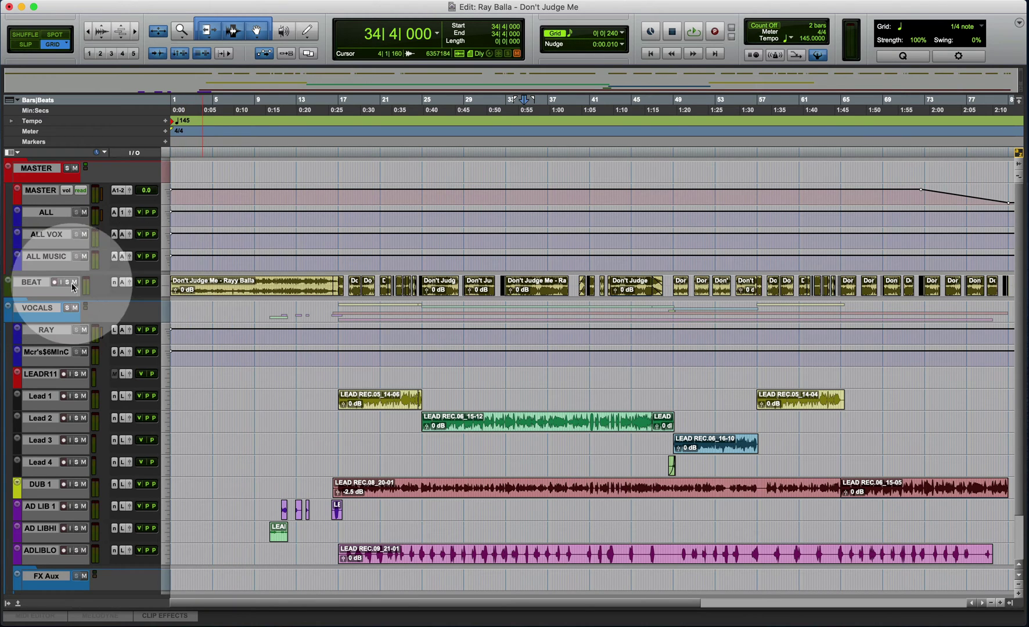
# - Create 10 new stereo audio tracks named STEMS directly below the BEAT track
pyautogui.click(45, 284)
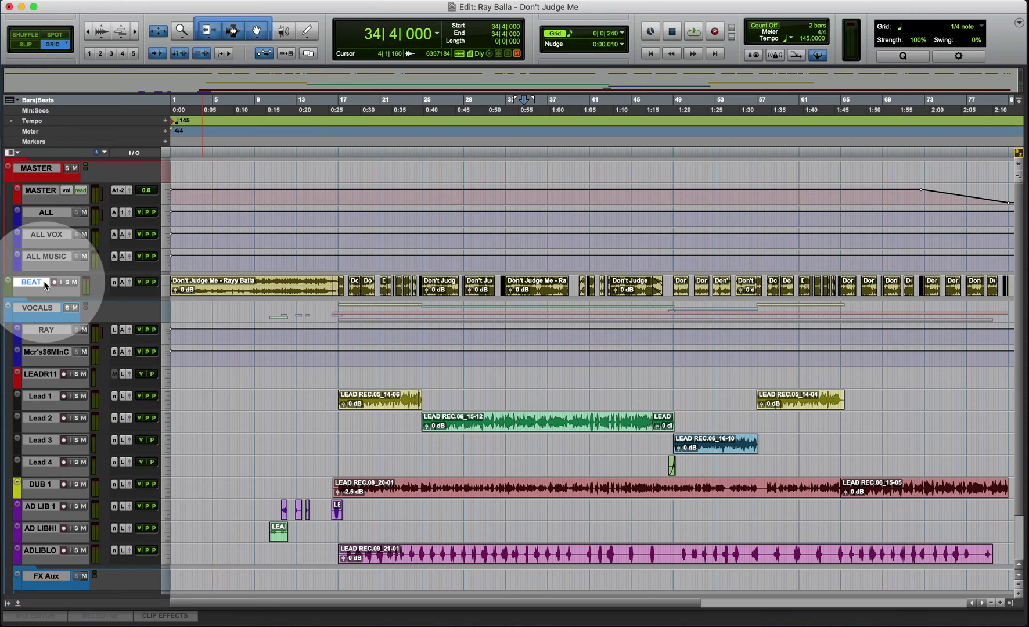
pyautogui.press('super+shift+n')
pyautogui.click(375, 217)
pyautogui.click(374, 231)
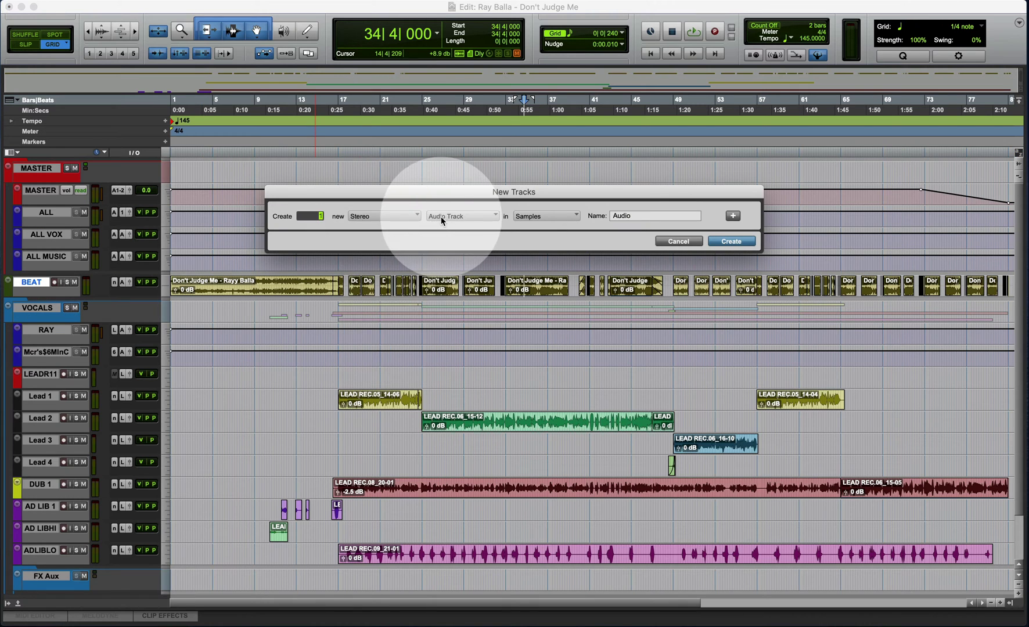
pyautogui.doubleClick(621, 215)
pyautogui.write('STEMS')
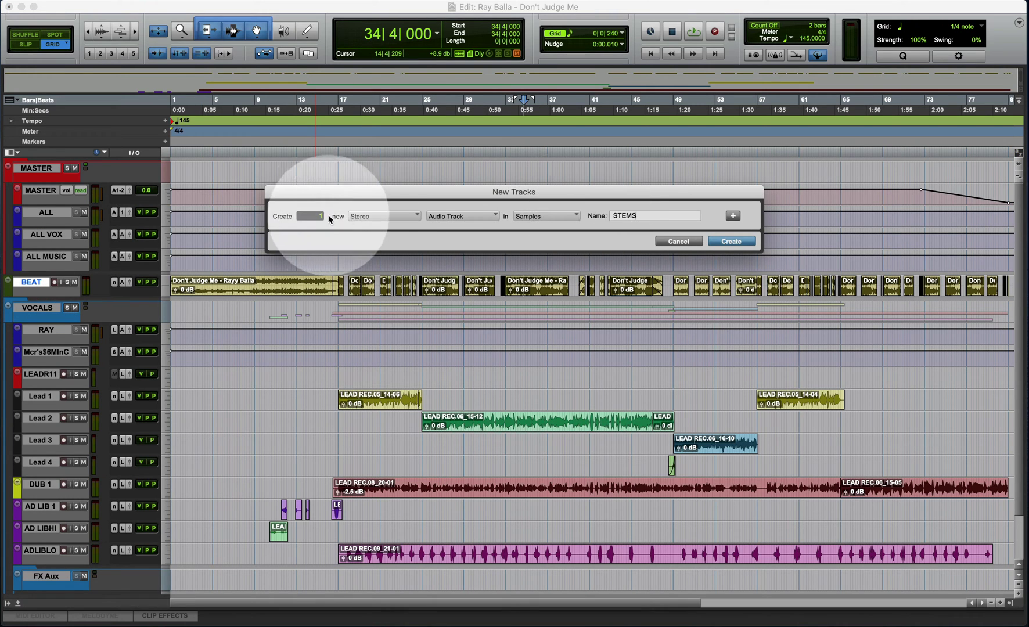
pyautogui.click(310, 215)
pyautogui.write('10')
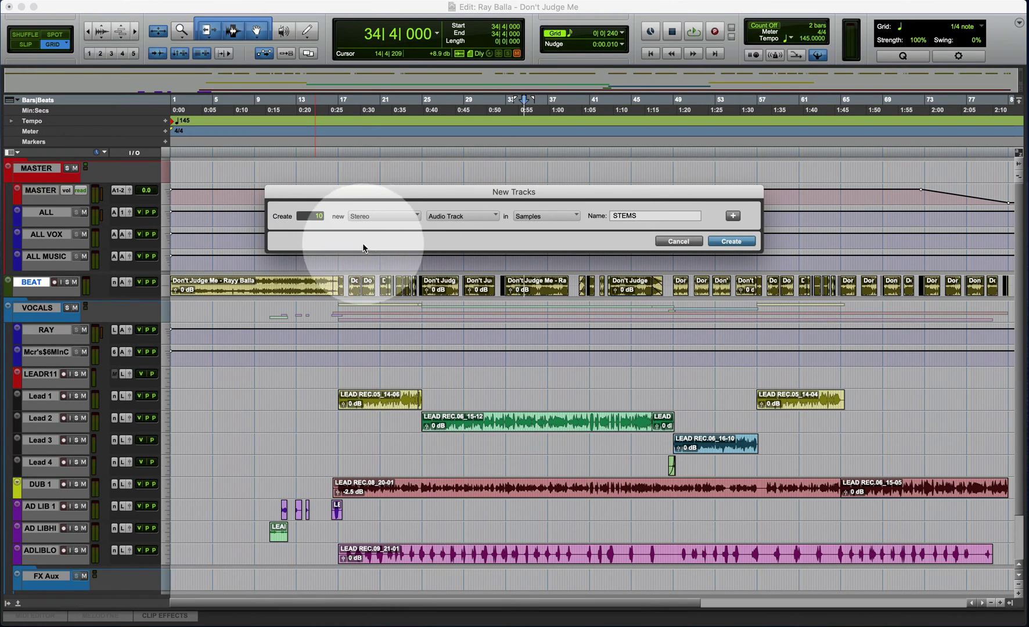
pyautogui.press('Return')
# - Reduce the track height of the ten STEMS tracks by two sizes
pyautogui.hotkey('ctrl', 'Down')
pyautogui.hotkey('ctrl', 'Down')
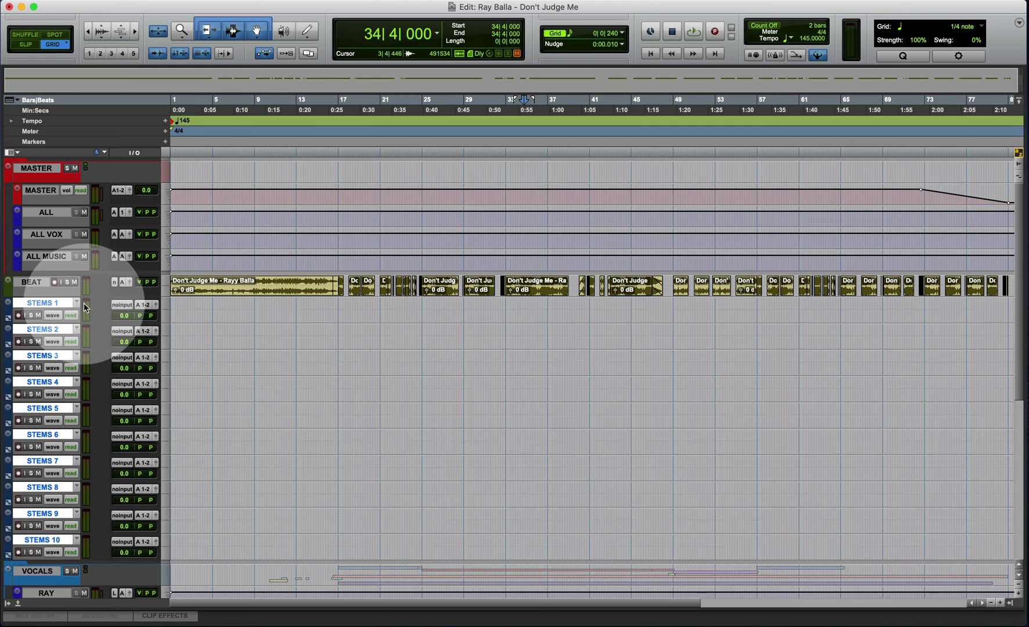
pyautogui.scroll(-5, 272, 320)
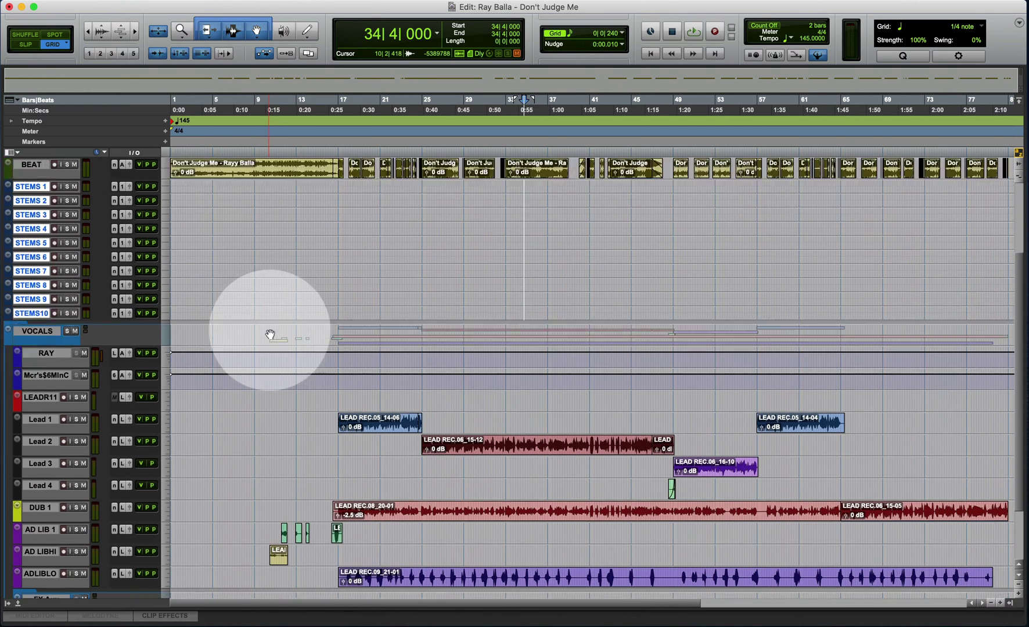
pyautogui.scroll(2, 270, 331)
pyautogui.scroll(-3, 366, 229)
# - Remove the ten STEMS tracks between the BEAT track and the VOCALS folder
pyautogui.click(36, 238)
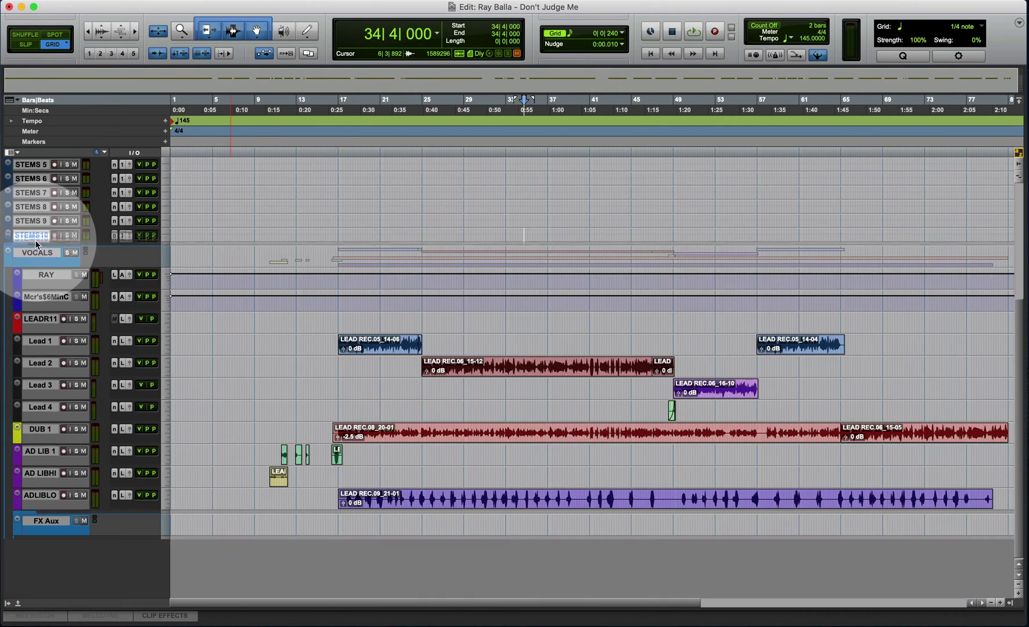
pyautogui.scroll(4, 56, 240)
pyautogui.keyDown('shift'); pyautogui.click(35, 215); pyautogui.keyUp('shift')
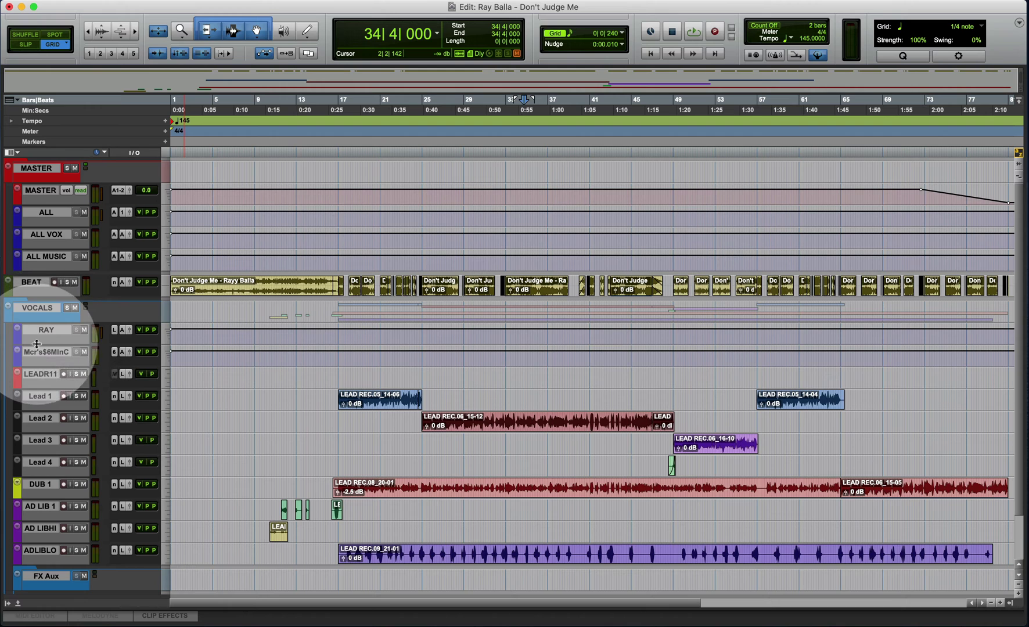
# - Examine the two auxiliary tracks, the LEADR11 recording track and the Lead 1 to Lead 4 tracks in the VOCALS folder
pyautogui.moveTo(177, 353); pyautogui.dragTo(246, 355)
pyautogui.click(61, 353)
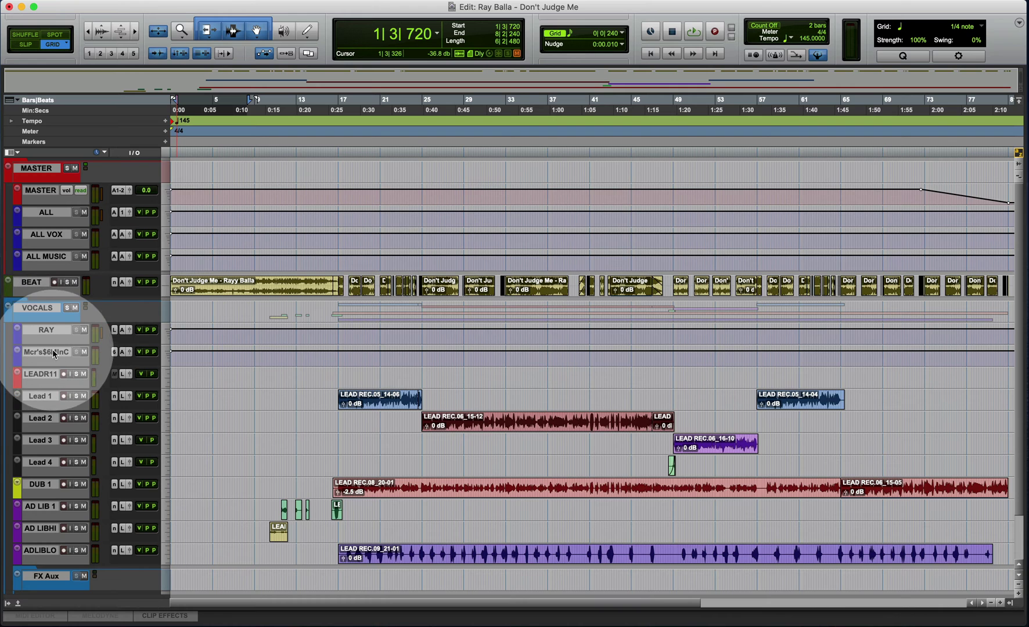
pyautogui.click(48, 375)
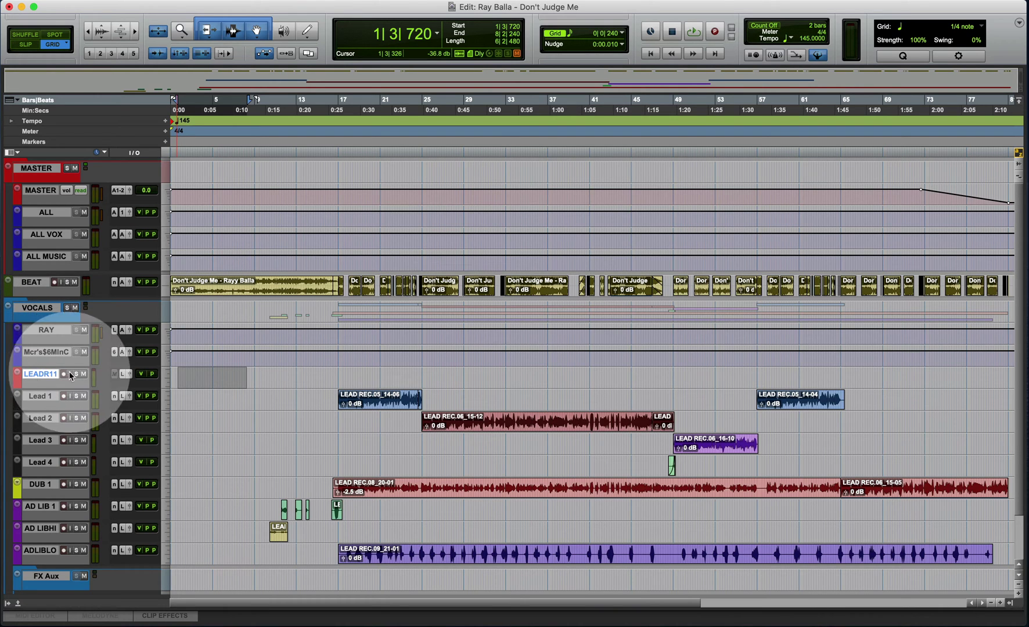
pyautogui.moveTo(189, 374); pyautogui.dragTo(749, 374)
pyautogui.click(41, 397)
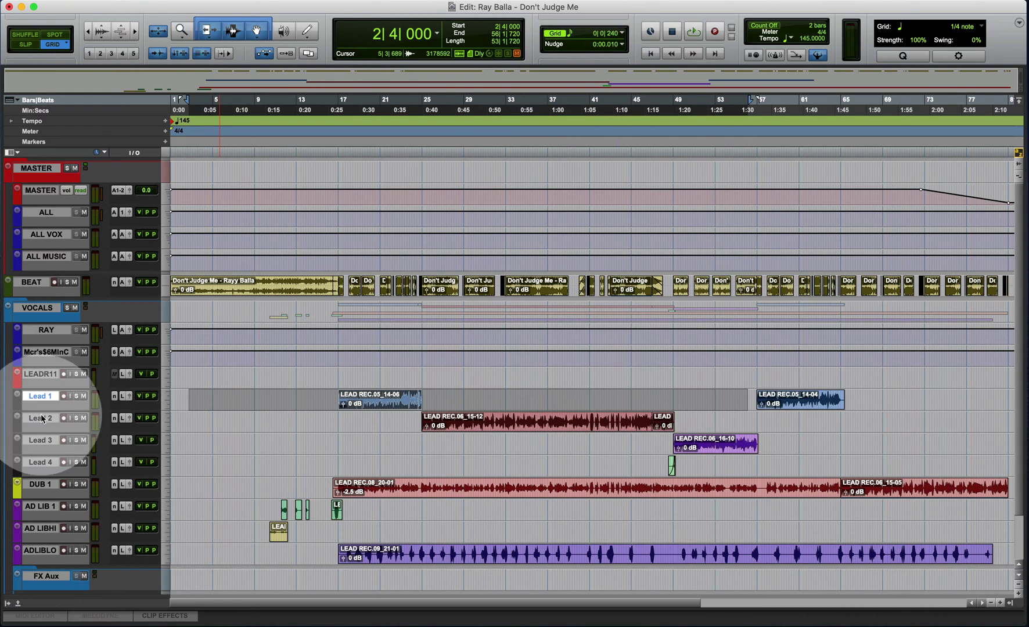
pyautogui.keyDown('shift'); pyautogui.click(41, 462); pyautogui.keyUp('shift')
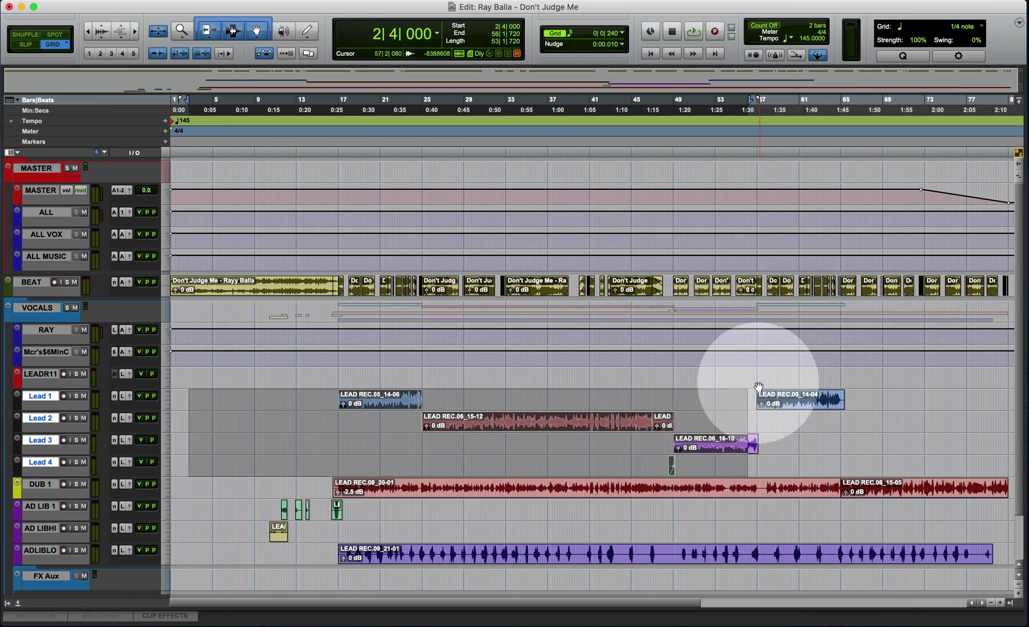
pyautogui.moveTo(758, 387); pyautogui.dragTo(889, 398)
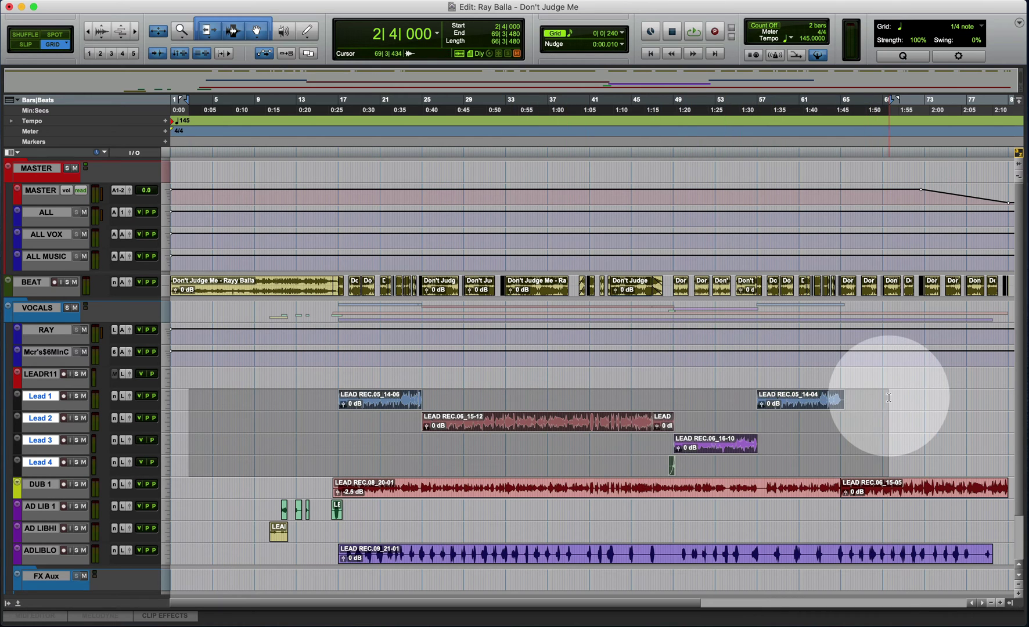
# - Examine the DUB 1 track and the AD LIB 1, AD LIBHI and ADLIBLO tracks below the leads
pyautogui.click(38, 485)
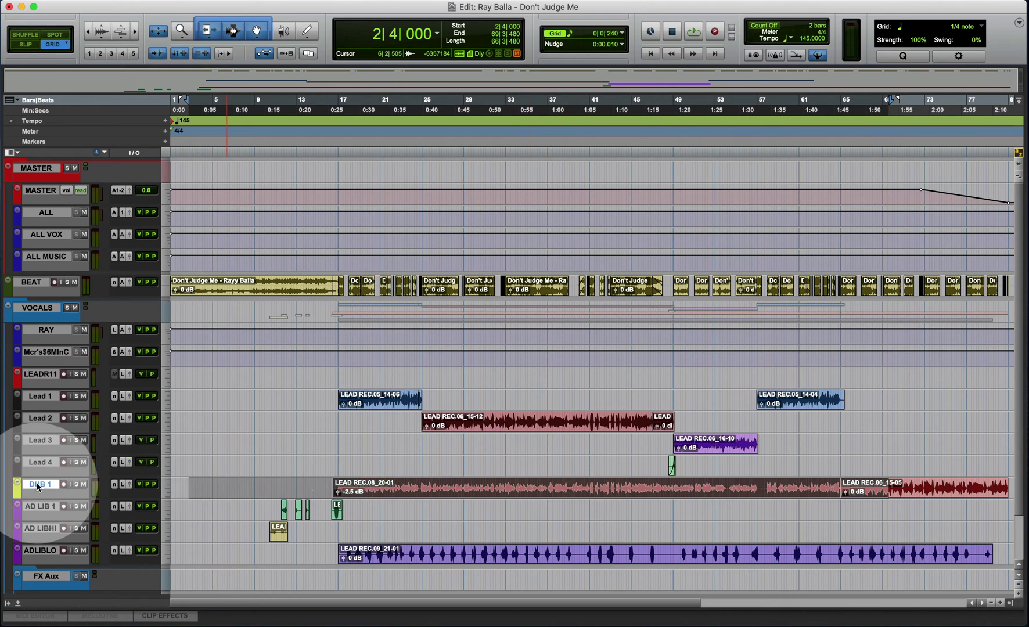
pyautogui.scroll(-3, 333, 447)
pyautogui.moveTo(311, 433); pyautogui.dragTo(982, 430)
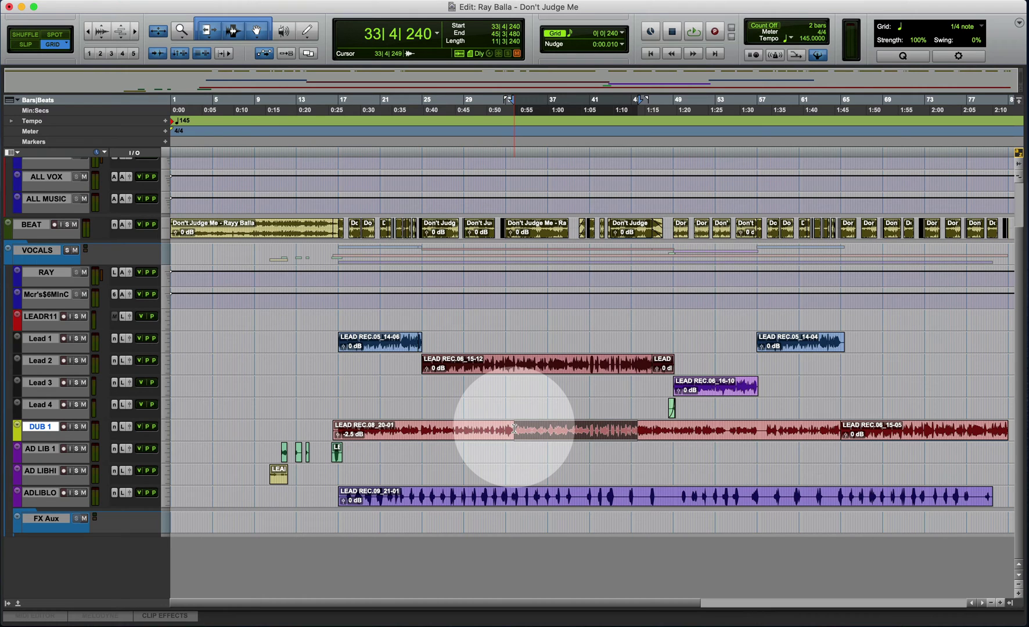
pyautogui.click(45, 426)
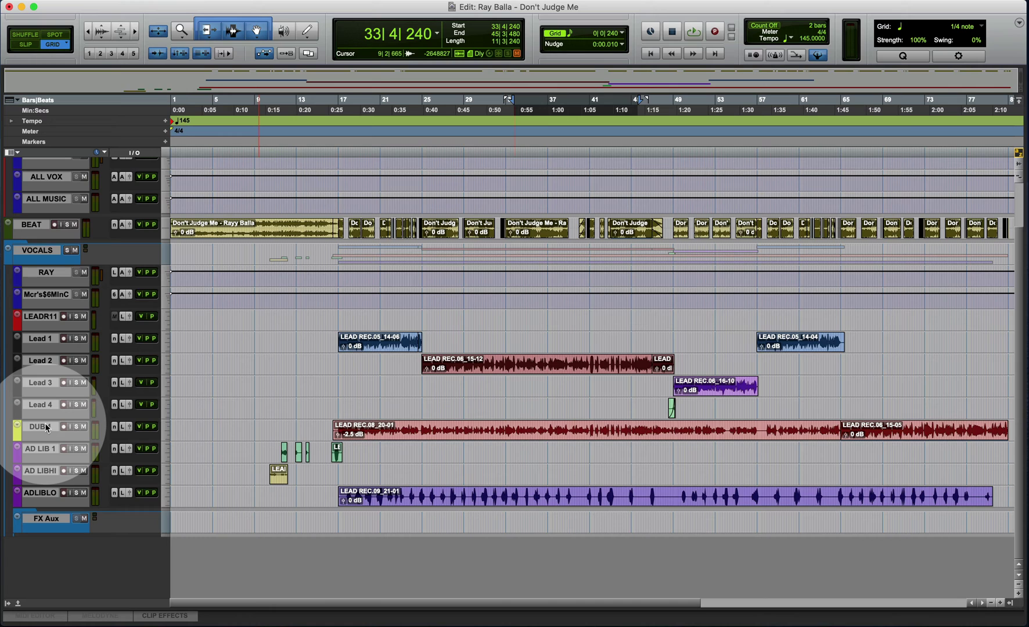
pyautogui.click(47, 428)
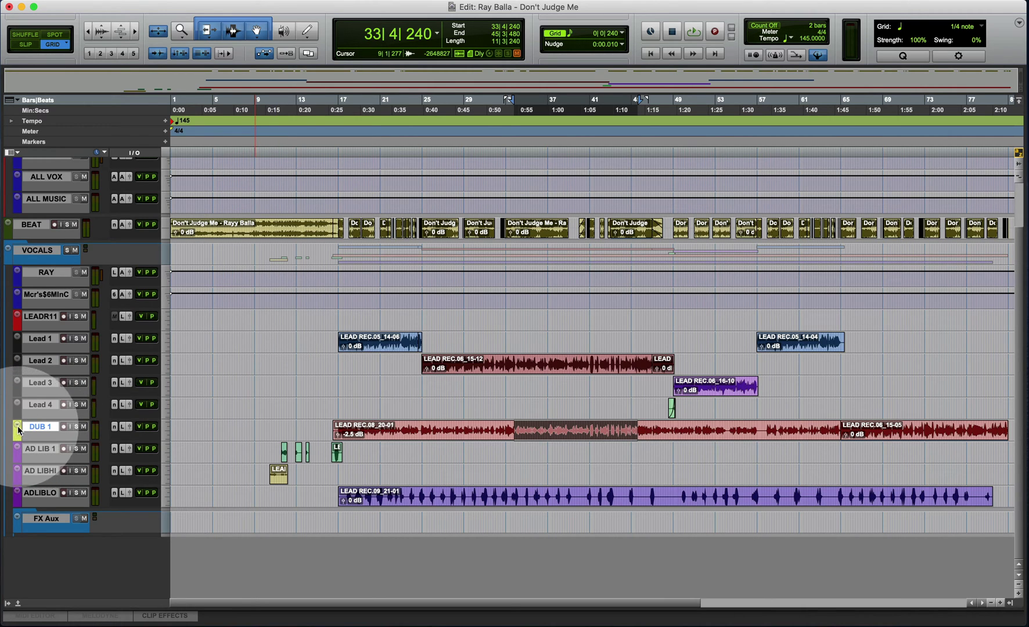
pyautogui.click(39, 449)
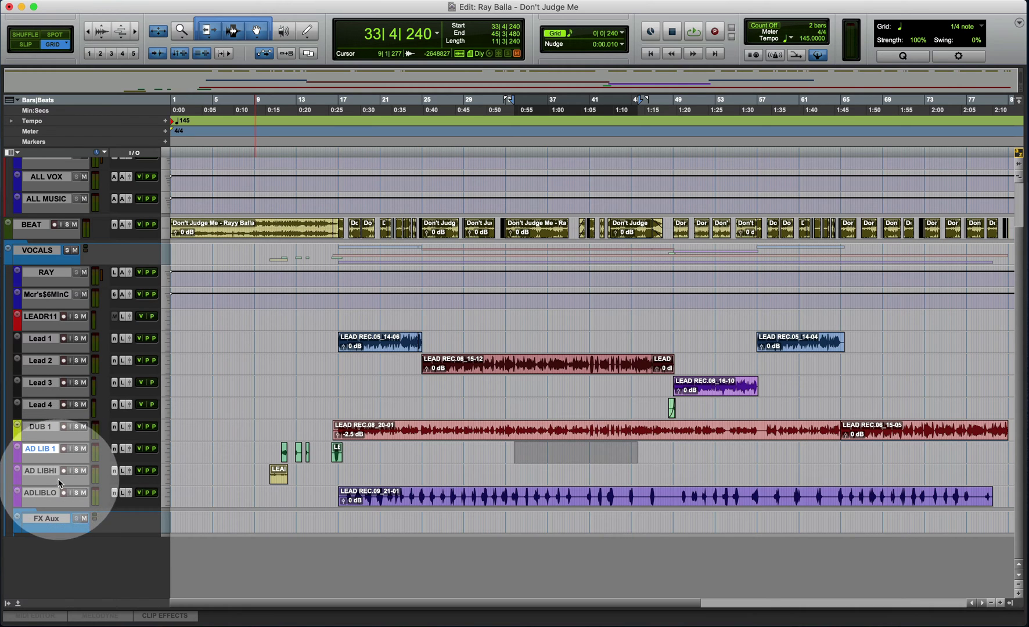
pyautogui.keyDown('shift'); pyautogui.click(46, 494); pyautogui.keyUp('shift')
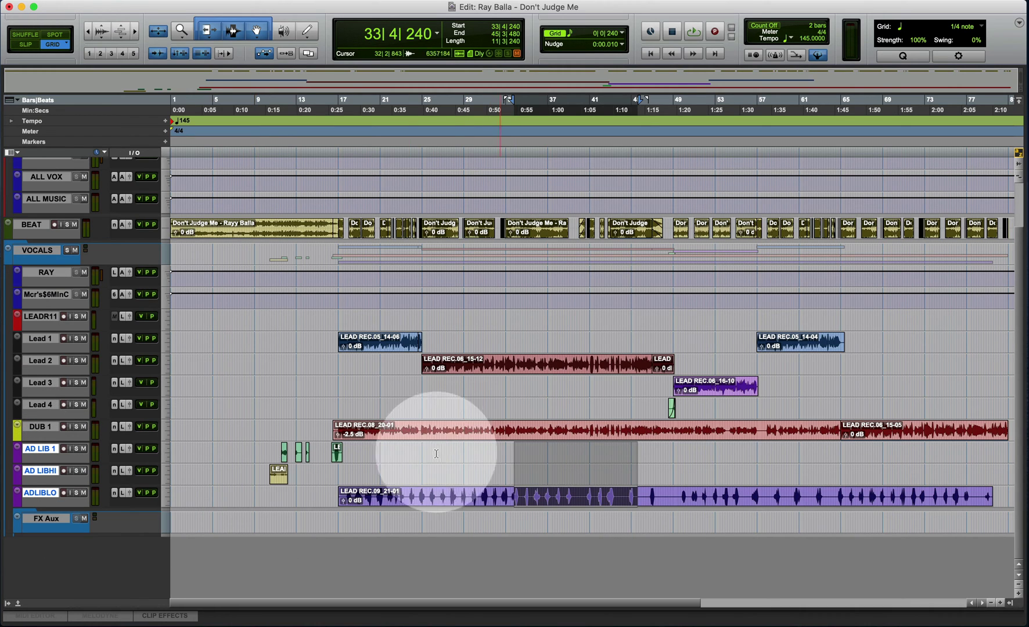
# - Expand the FX Aux folder and examine its effect tracks from ECHO 1/4 down to ALL FX
pyautogui.click(50, 519)
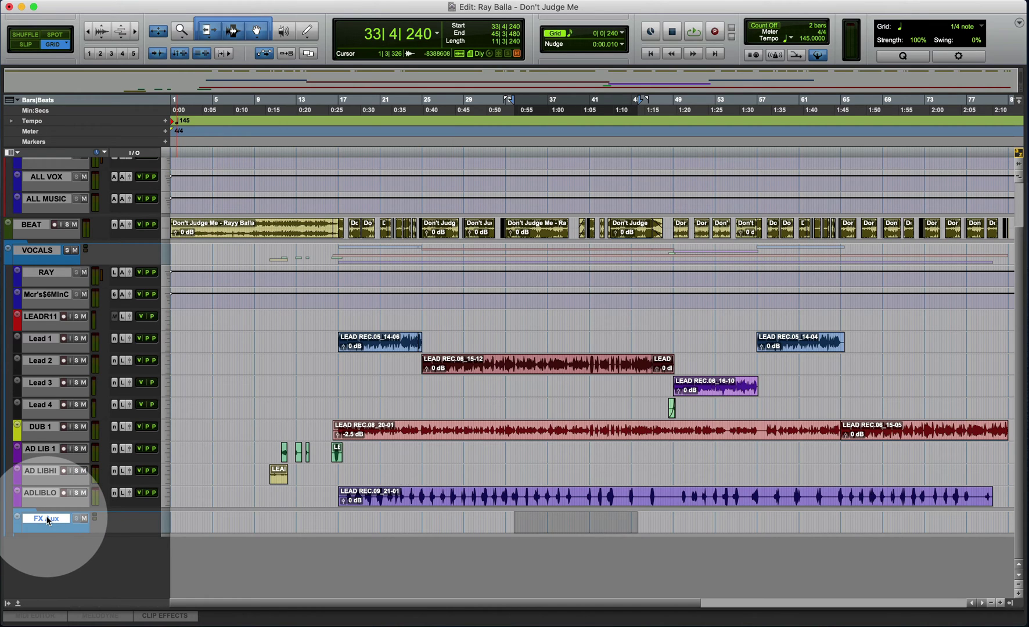
pyautogui.click(18, 516)
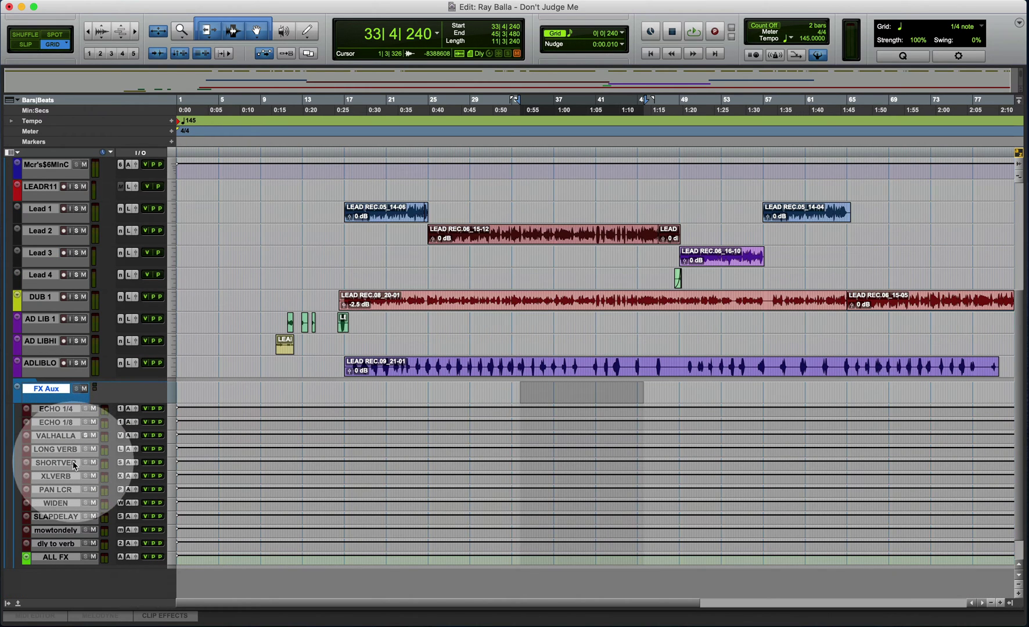
pyautogui.scroll(5, 61, 532)
pyautogui.scroll(-5, 61, 532)
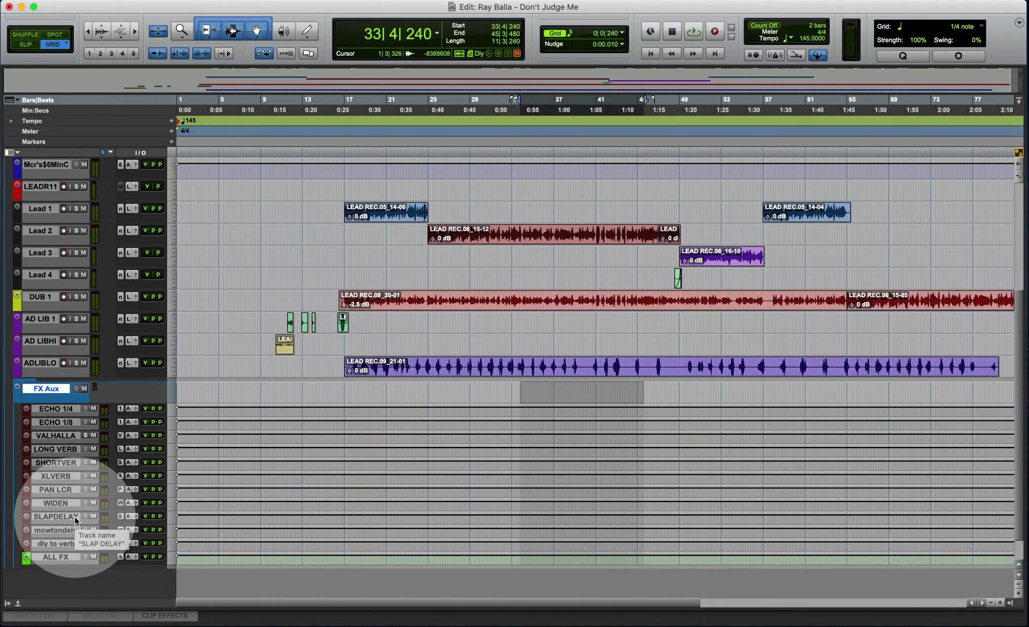
pyautogui.hotkey('shift', 'f')
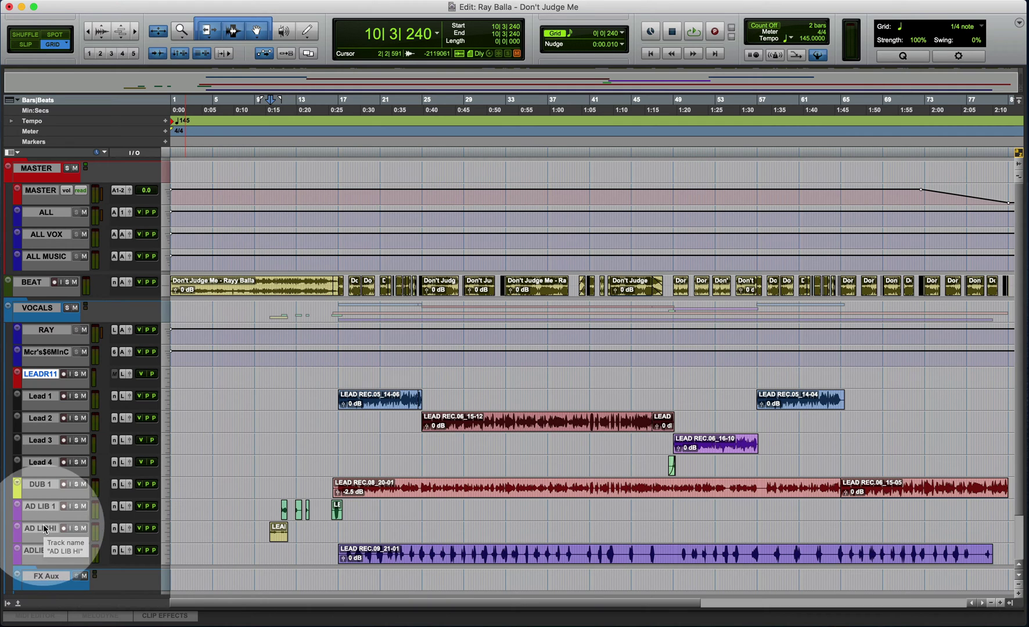
# - Check the LEADR11 track's full name, and move the first Lead 1 clip section up to LEADR11 and back to Lead 1
pyautogui.doubleClick(40, 374)
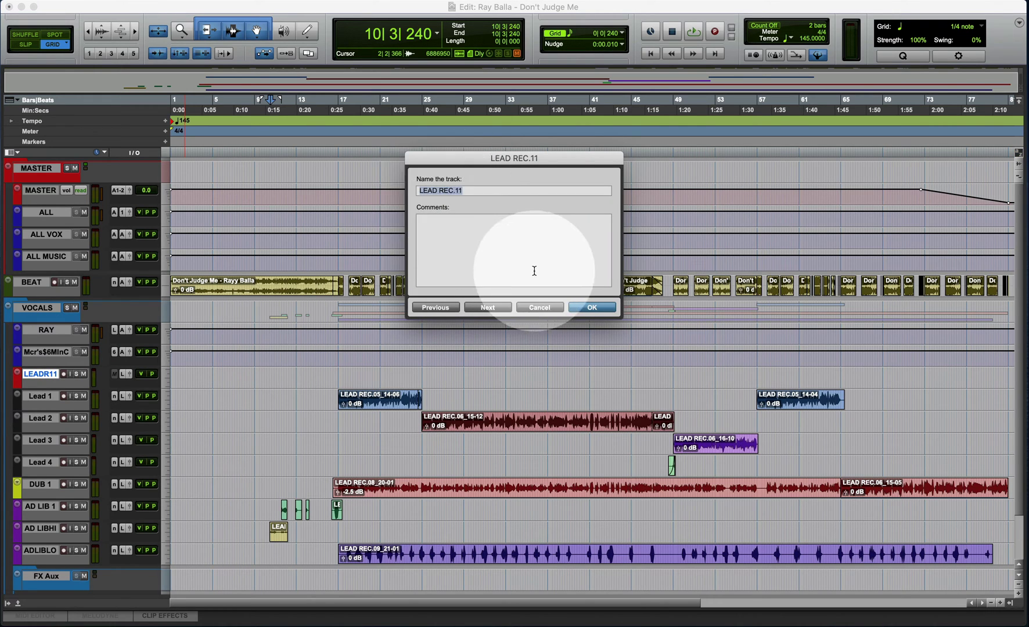
pyautogui.click(540, 307)
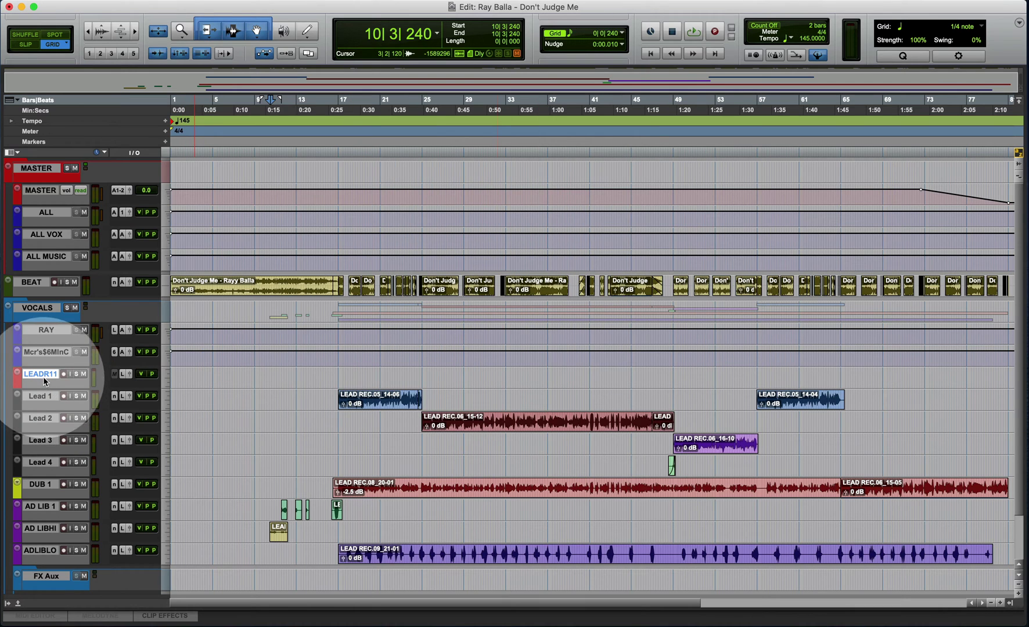
pyautogui.moveTo(375, 393); pyautogui.dragTo(375, 375)
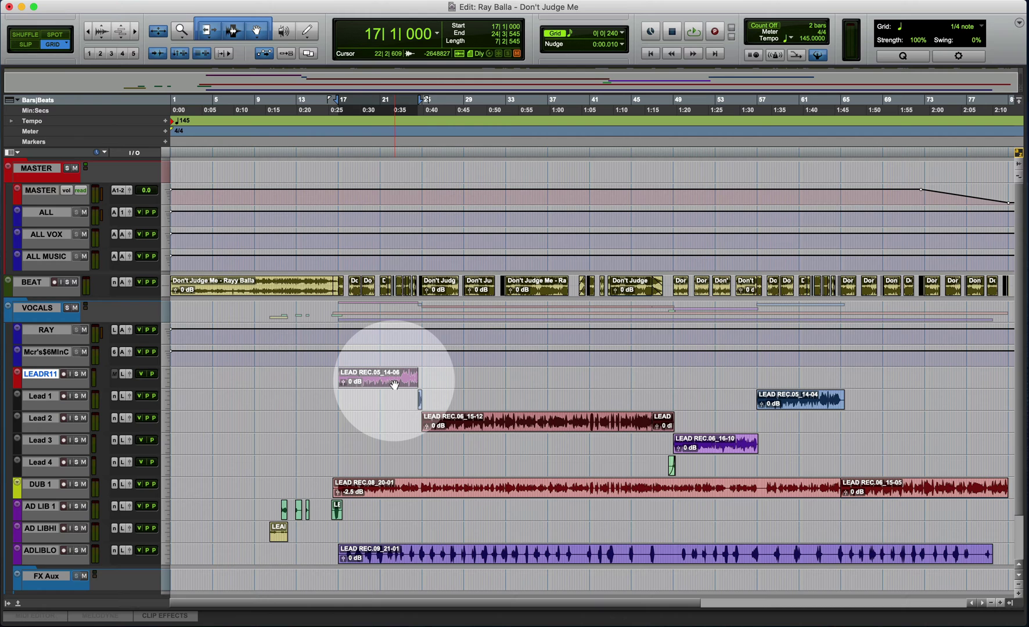
pyautogui.moveTo(394, 384); pyautogui.dragTo(395, 399)
pyautogui.click(484, 394)
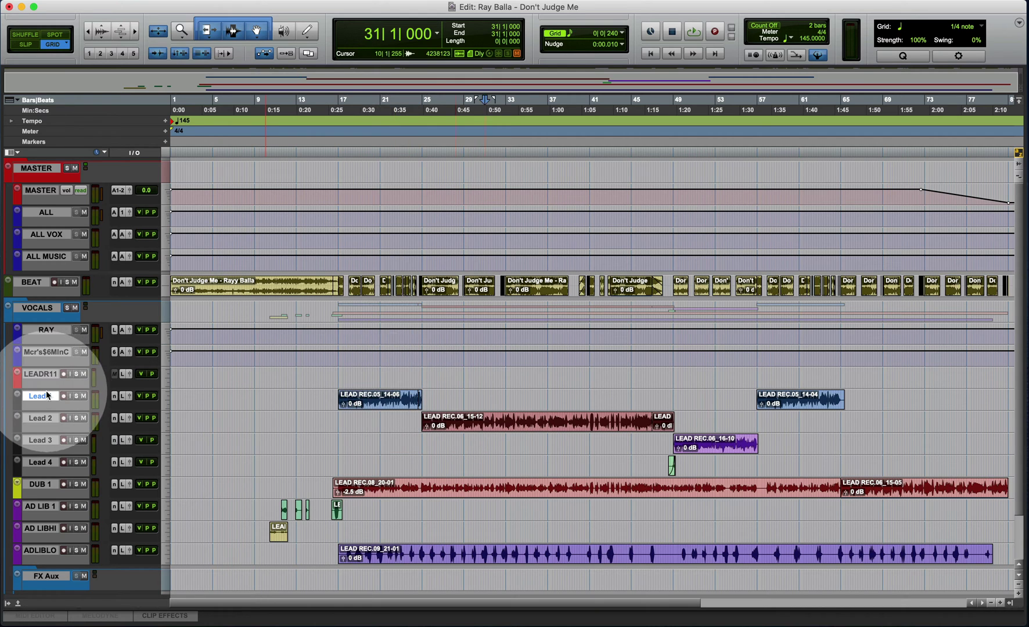
pyautogui.click(46, 396)
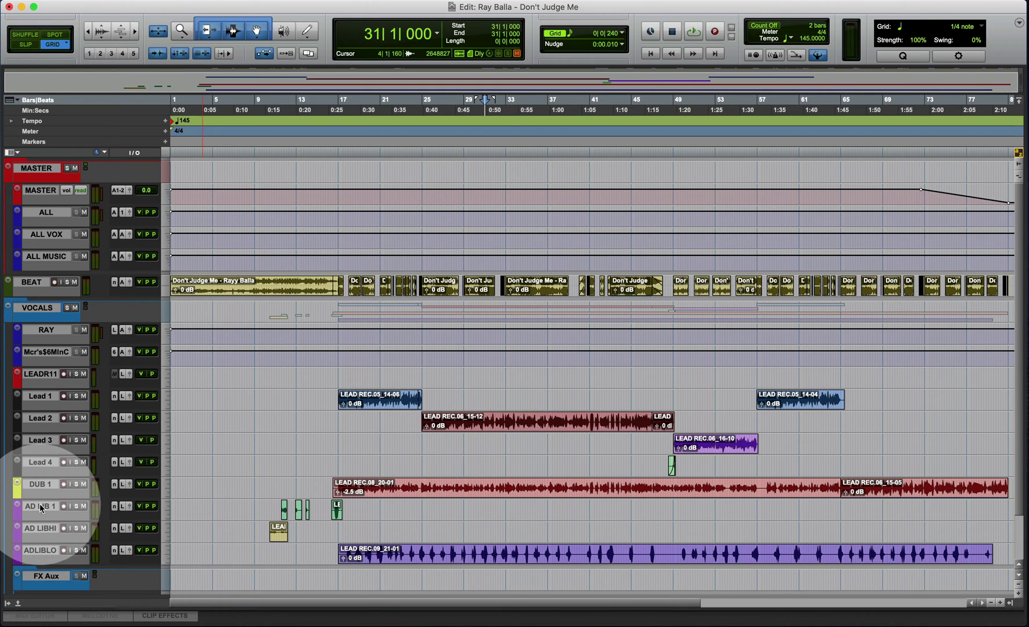
# - Try a green track colour on the Lead 4 track, and reset its colour to None
pyautogui.click(49, 485)
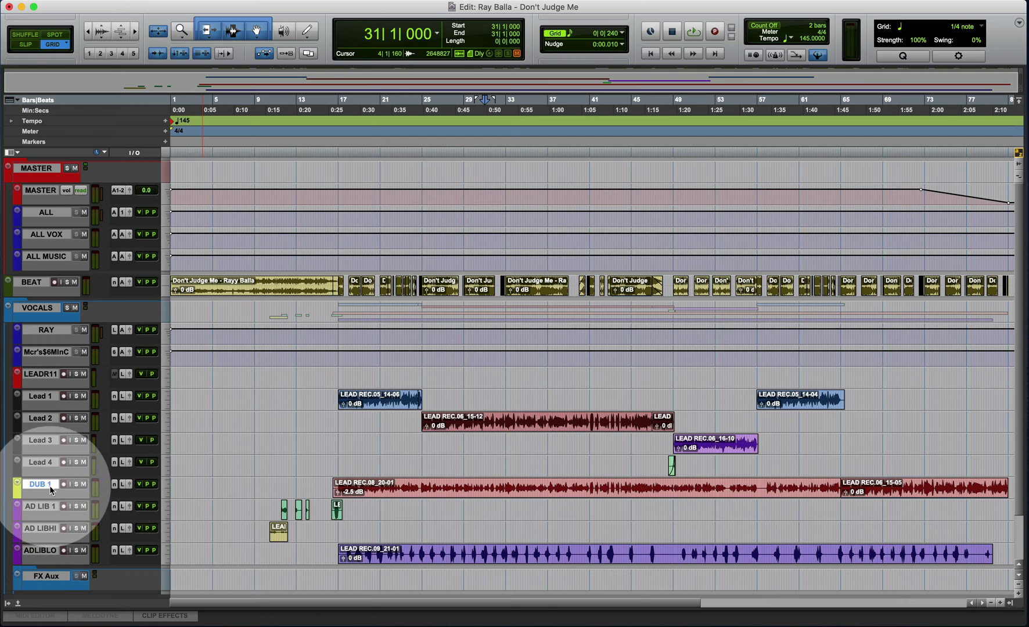
pyautogui.click(42, 463)
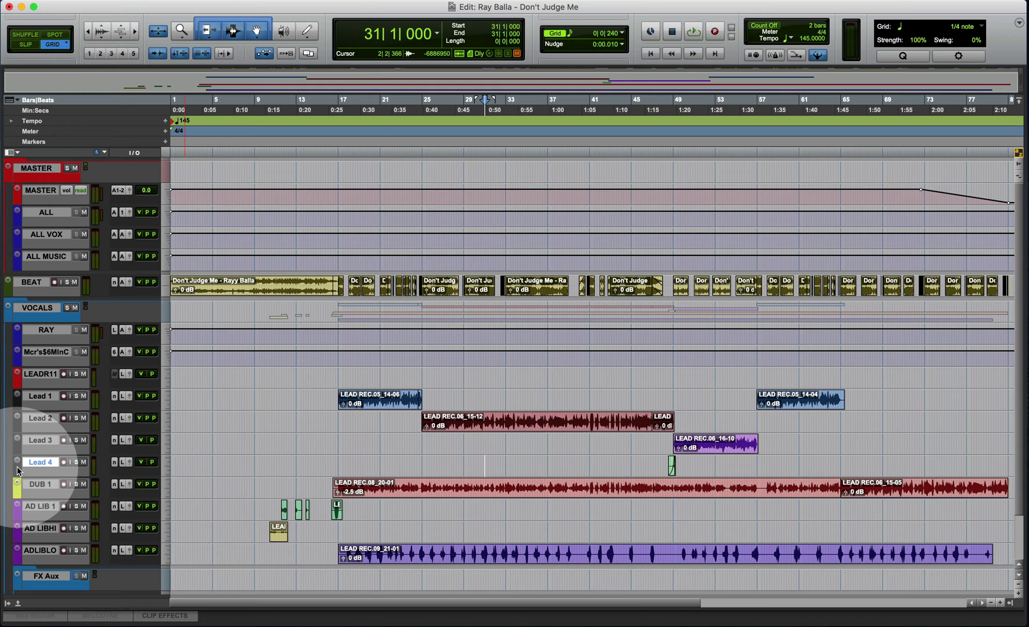
pyautogui.doubleClick(17, 467)
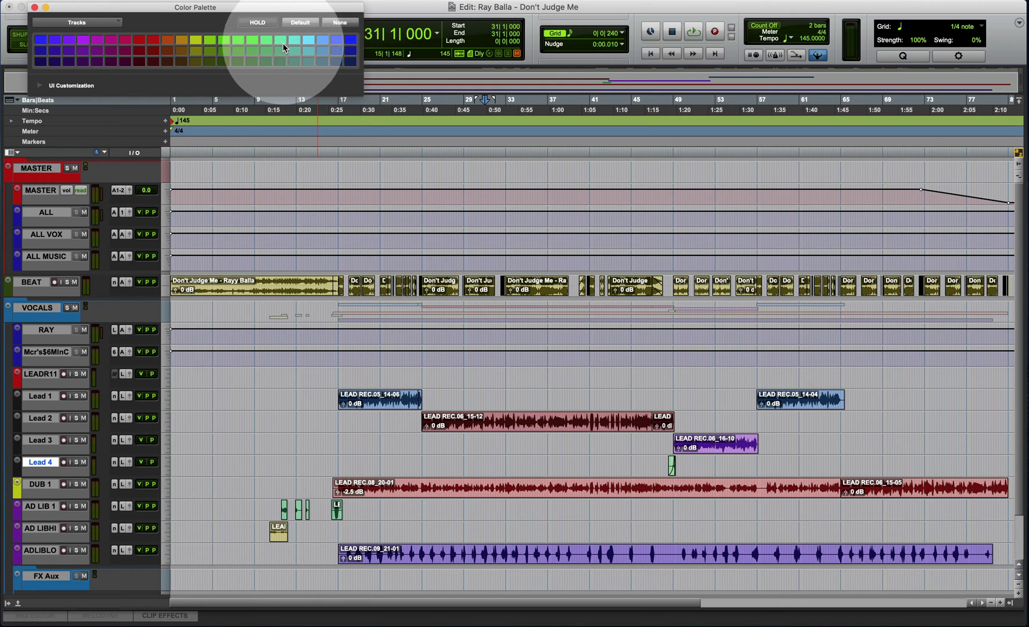
pyautogui.click(283, 40)
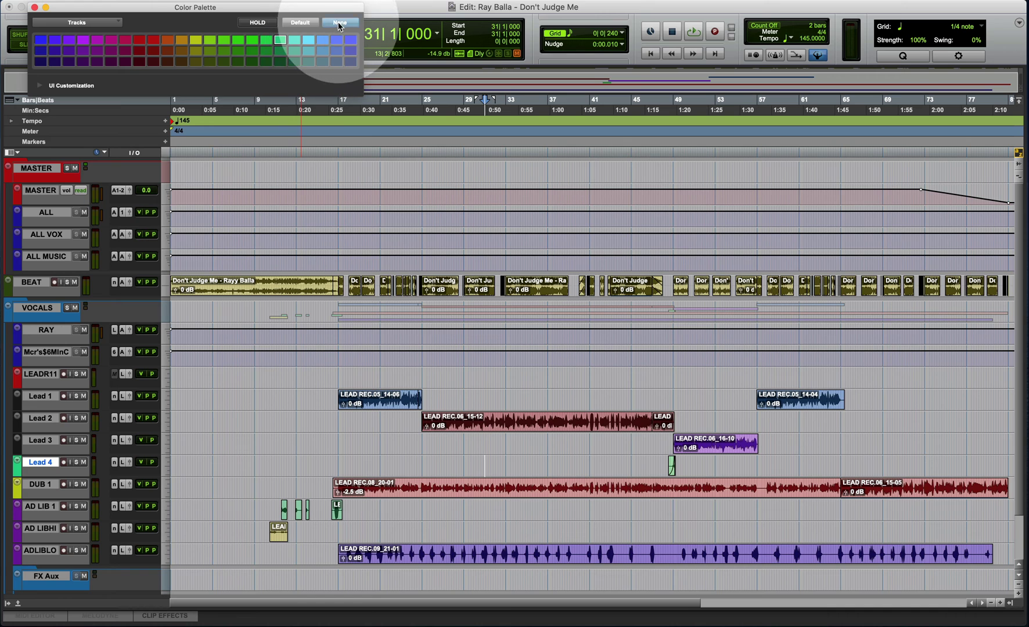
pyautogui.click(340, 24)
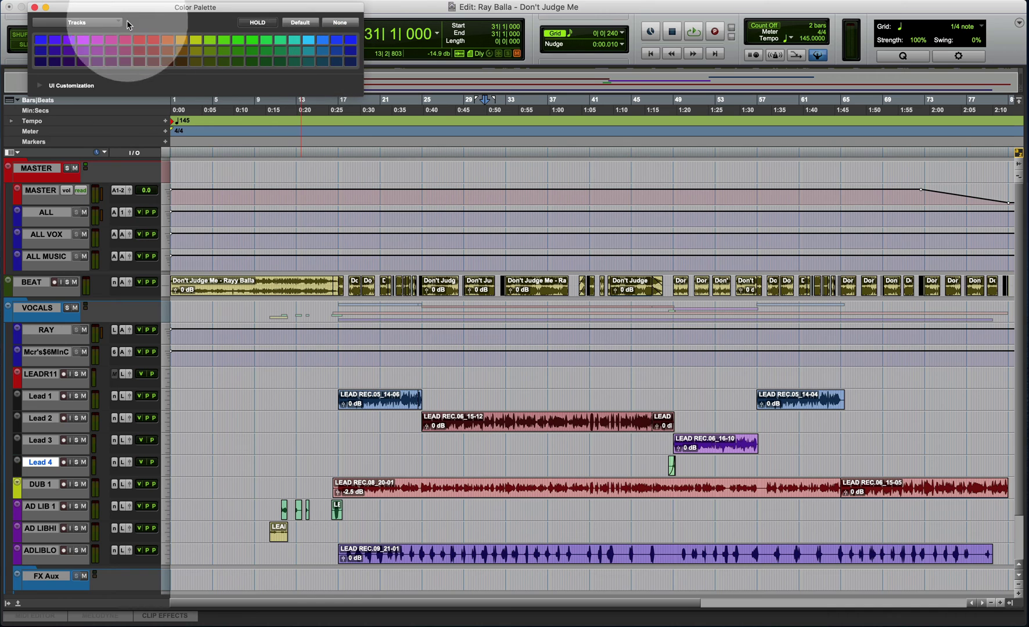
pyautogui.click(36, 8)
# - Examine the empty LEADR11 recording track and the clips and colour code of the BEAT track
pyautogui.click(43, 371)
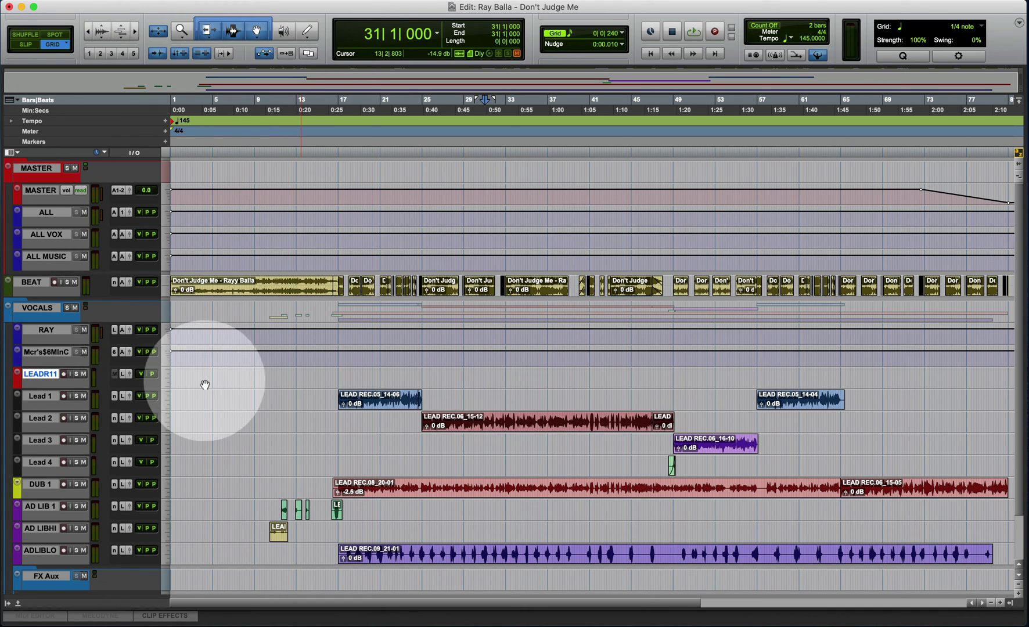
pyautogui.moveTo(219, 378); pyautogui.dragTo(268, 379)
pyautogui.click(31, 282)
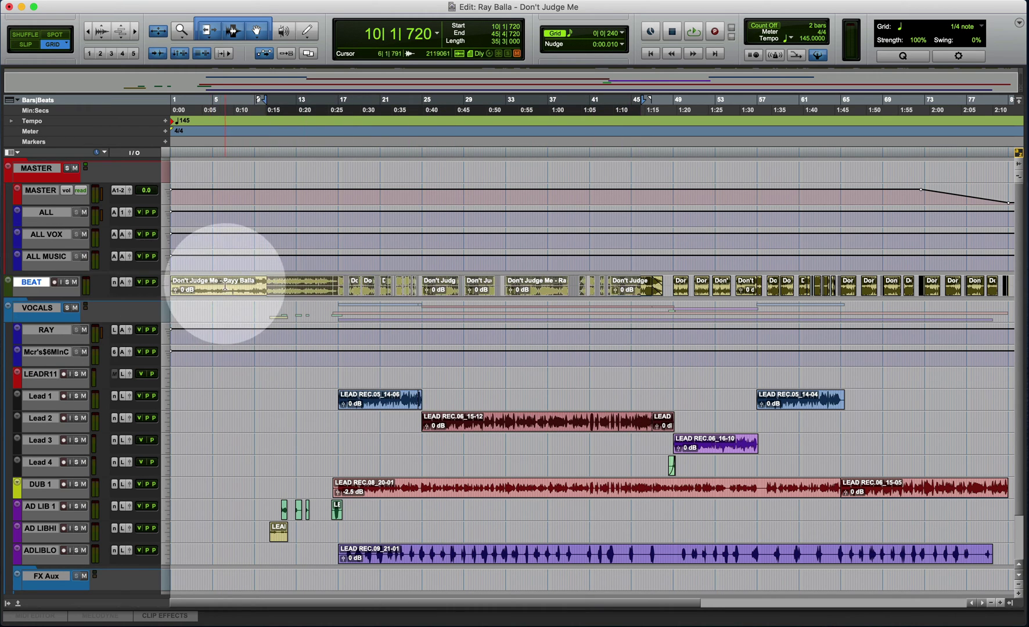
pyautogui.moveTo(221, 285); pyautogui.dragTo(514, 301)
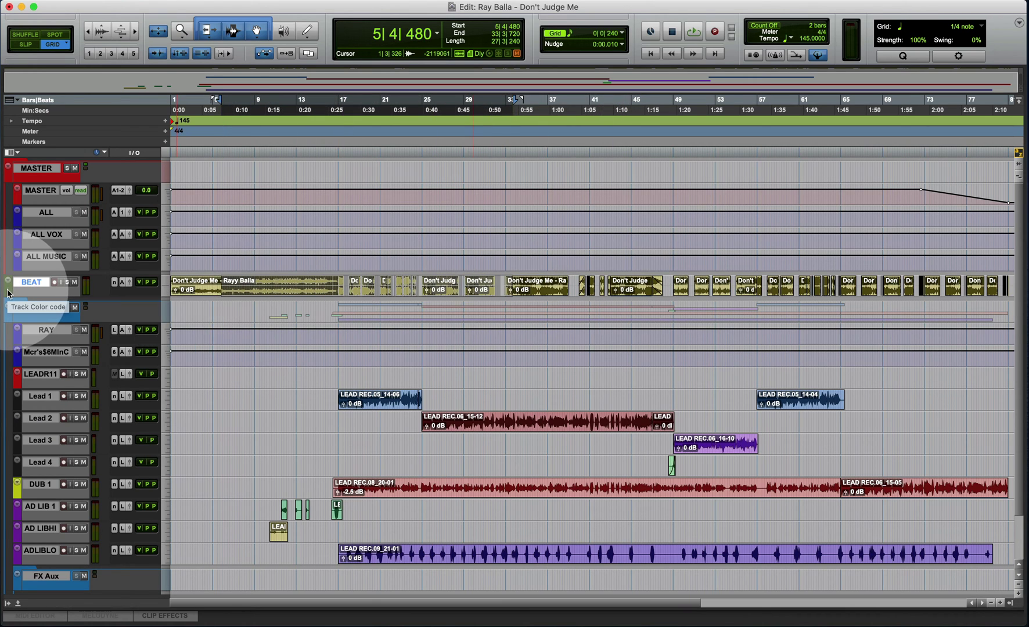
pyautogui.click(316, 445)
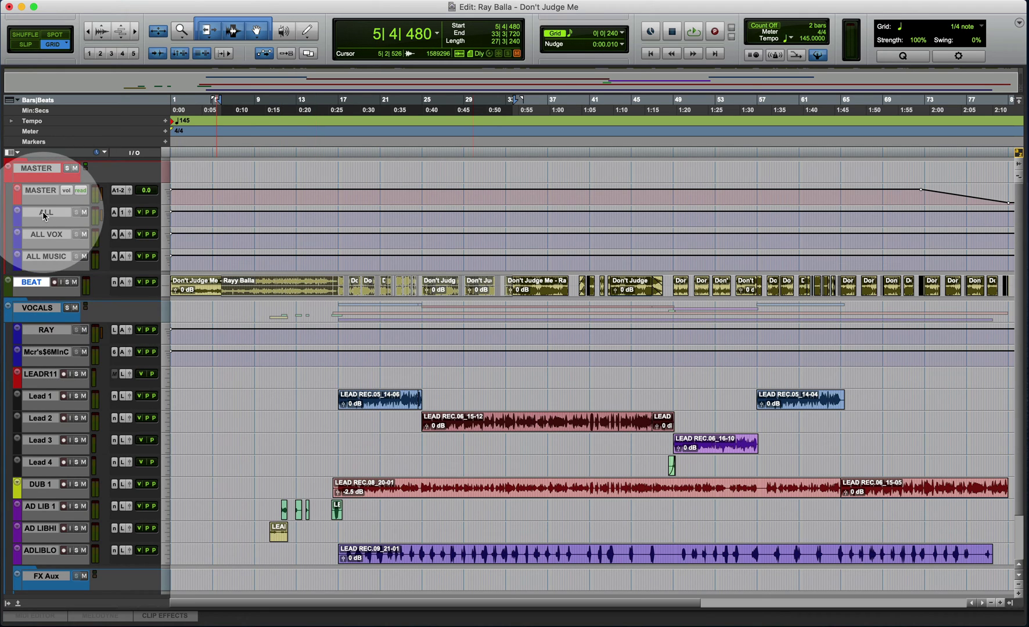
# - Compare the colour coding of the Lead 1 to Lead 4 tracks, the three ad-lib tracks and DUB 1
pyautogui.click(41, 397)
pyautogui.keyDown('shift'); pyautogui.click(41, 462); pyautogui.keyUp('shift')
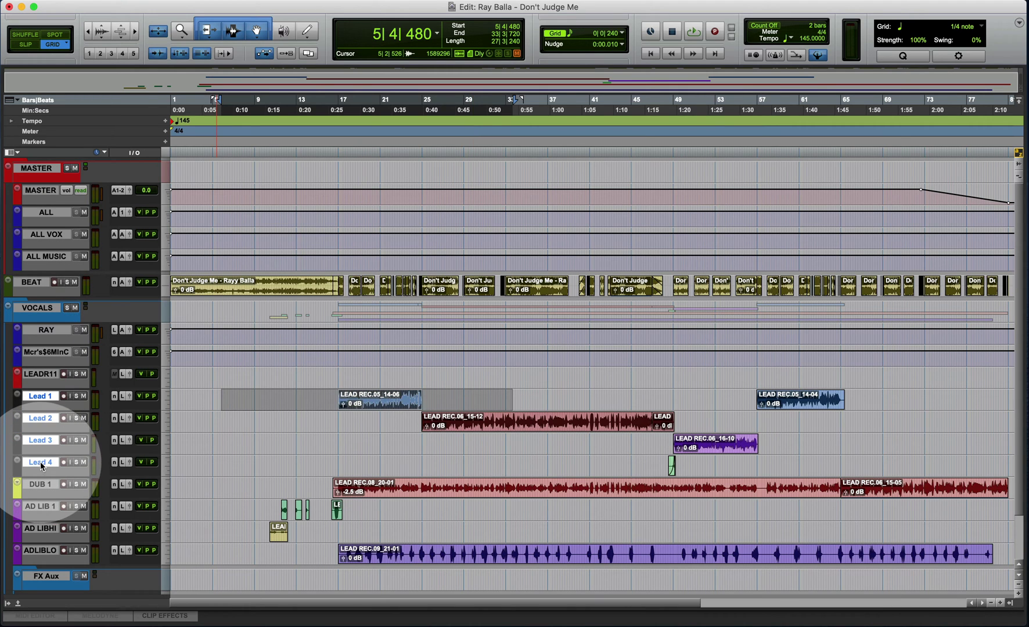
pyautogui.click(39, 506)
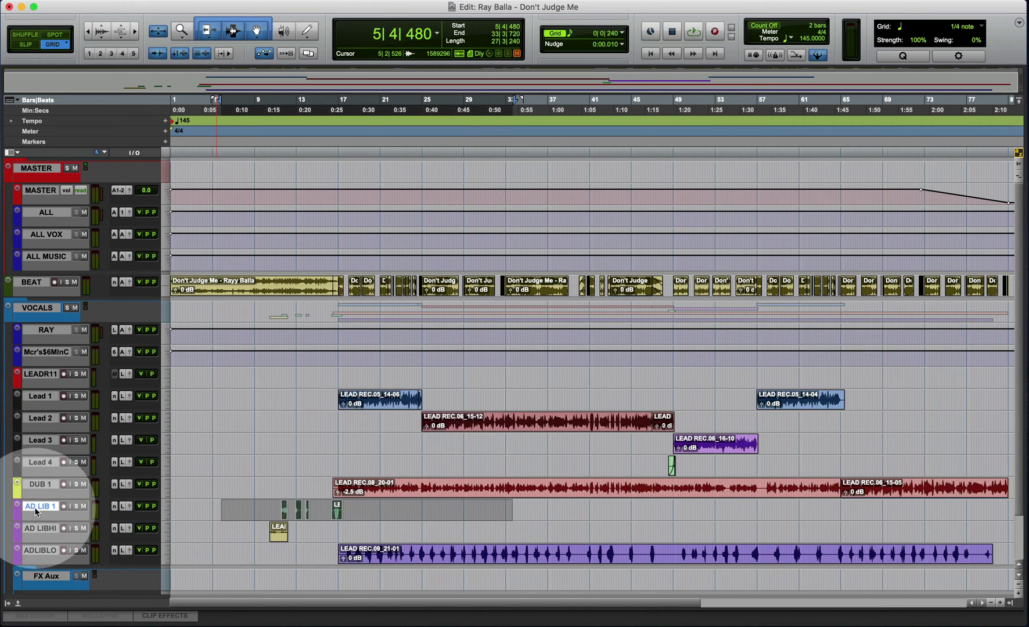
pyautogui.keyDown('shift'); pyautogui.click(35, 550); pyautogui.keyUp('shift')
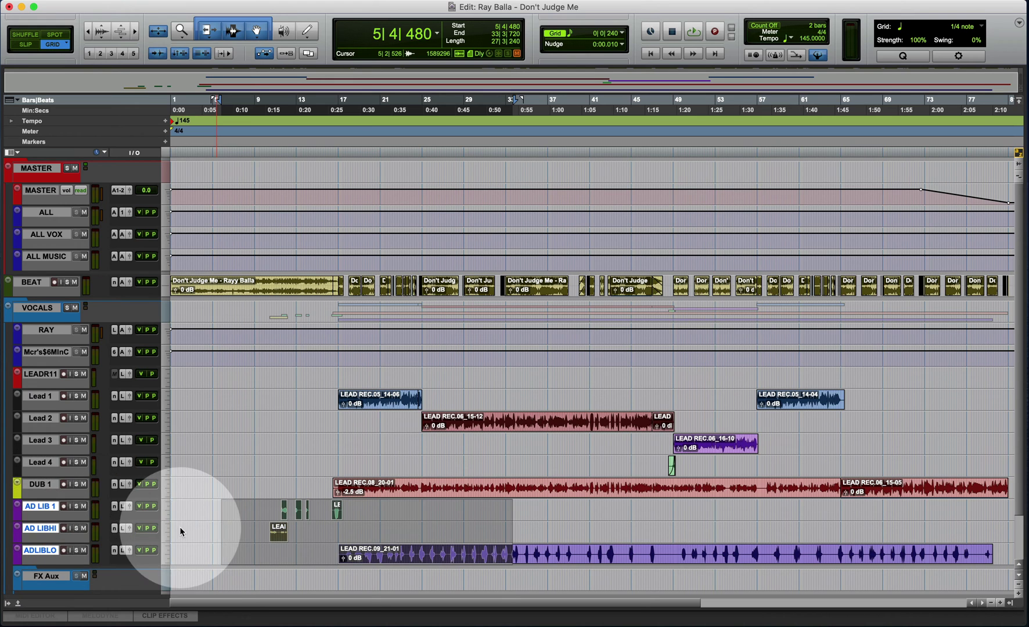
pyautogui.click(43, 486)
# - Compare the colour coding of the two vocal auxiliary tracks with the ALL, ALL VOX and ALL MUSIC tracks
pyautogui.click(46, 330)
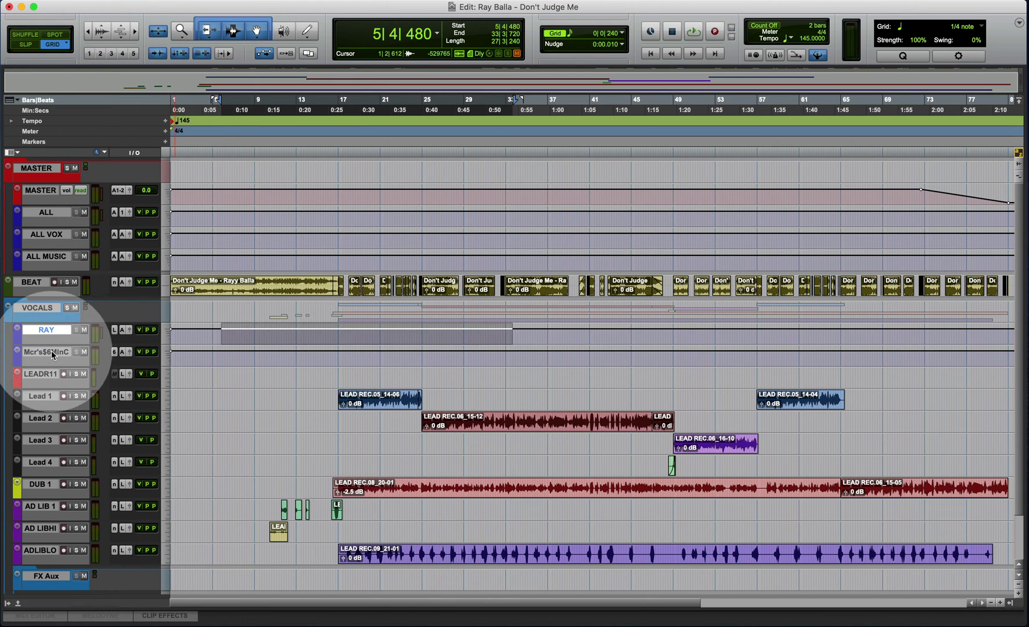
pyautogui.keyDown('shift'); pyautogui.click(47, 352); pyautogui.keyUp('shift')
pyautogui.click(47, 212)
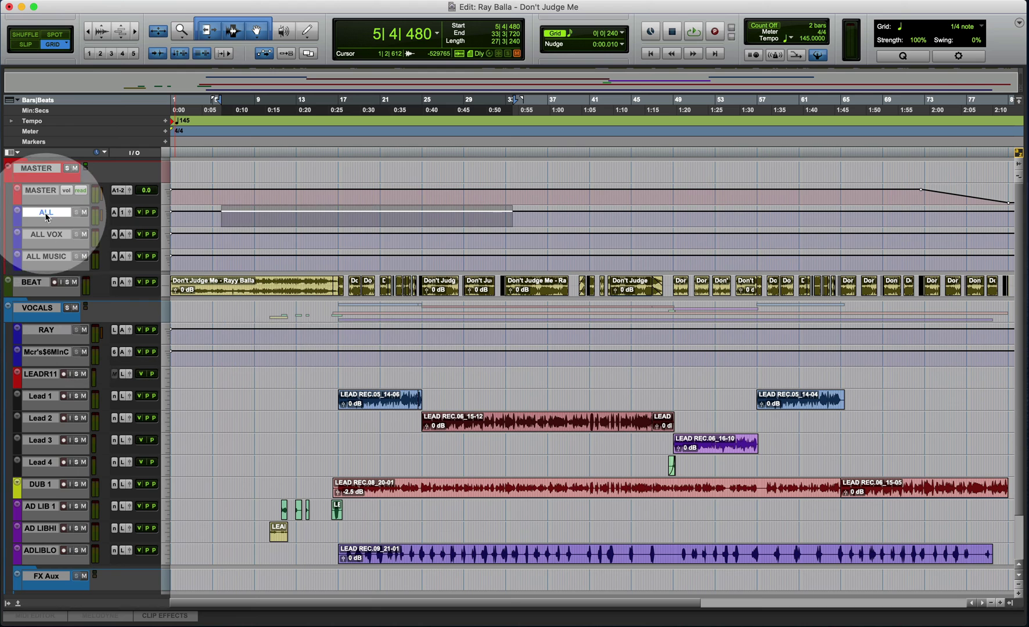
pyautogui.keyDown('shift'); pyautogui.click(48, 257); pyautogui.keyUp('shift')
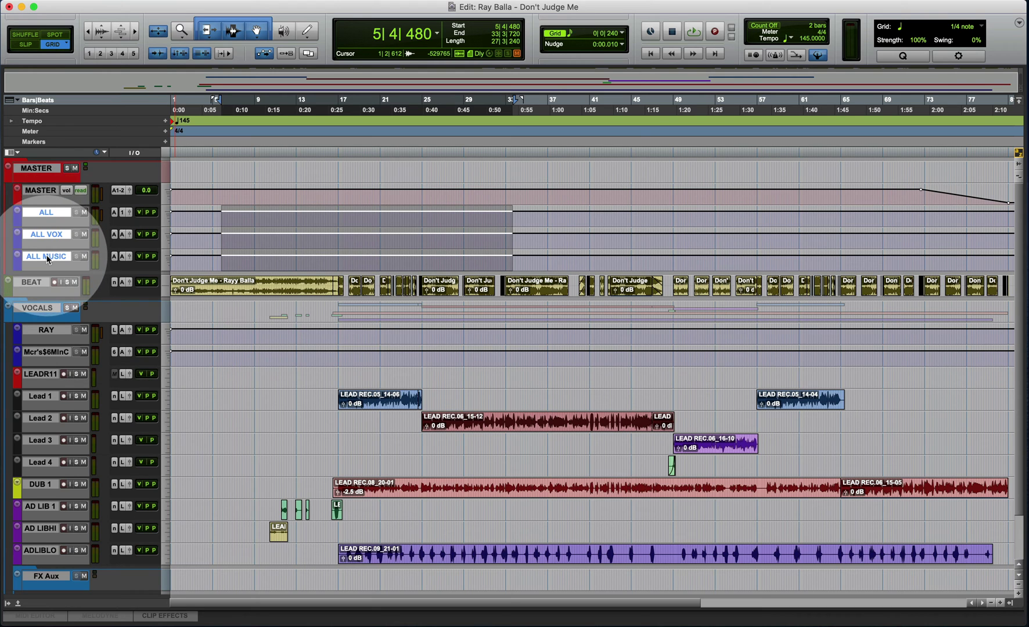
# - Check the colour assigned to the ALL track in the Color Palette
pyautogui.click(43, 213)
pyautogui.doubleClick(17, 223)
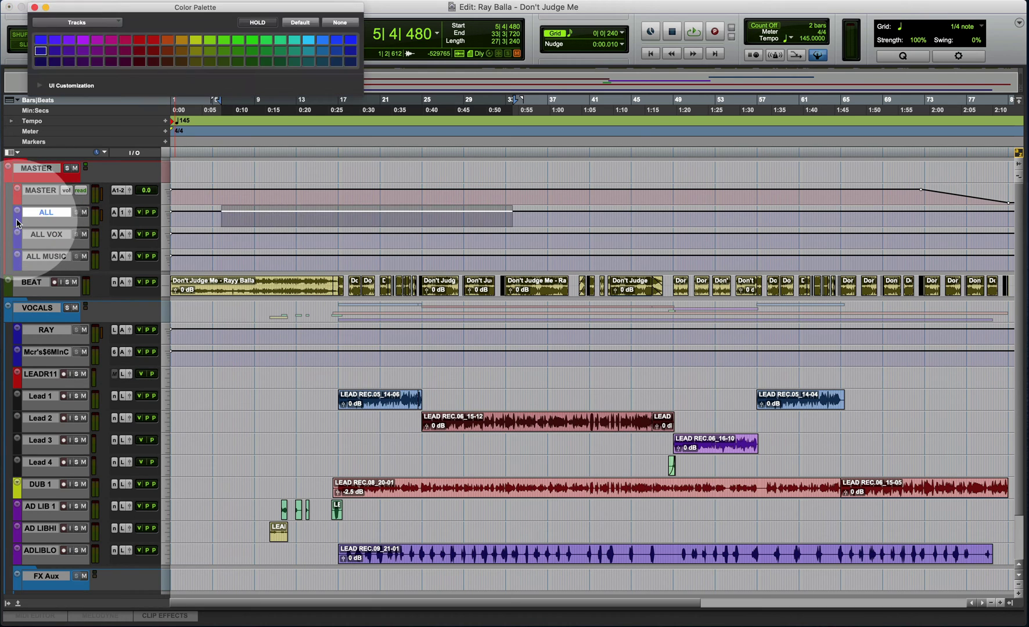
pyautogui.click(34, 8)
pyautogui.click(53, 213)
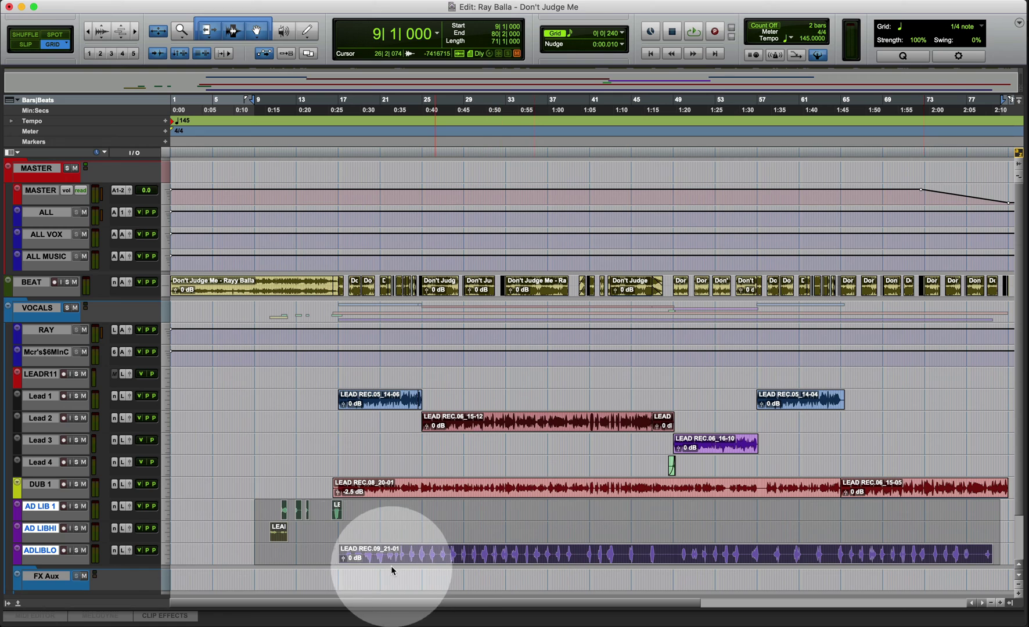
# - Colour the clips on the three ad-lib tracks purple and the clips on the DUB 1 track yellow
pyautogui.doubleClick(18, 514)
pyautogui.click(296, 74)
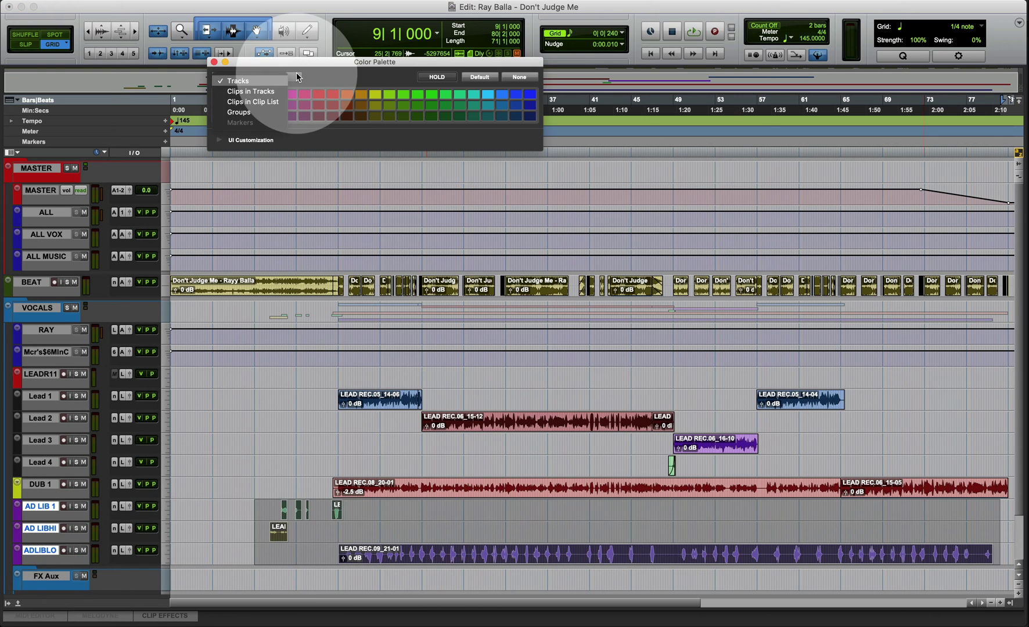
pyautogui.click(272, 93)
pyautogui.click(262, 105)
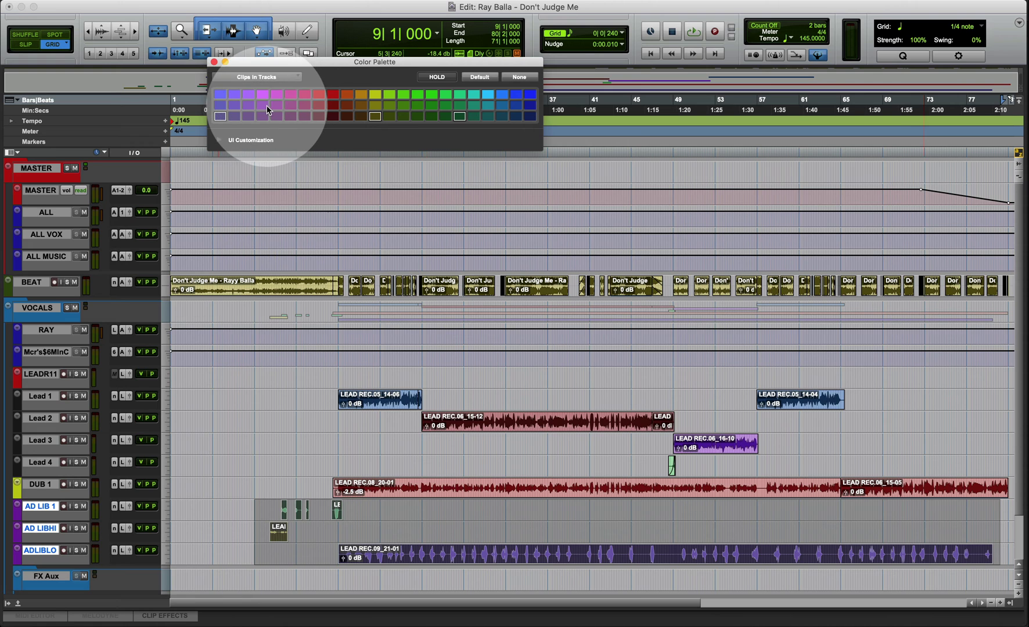
pyautogui.click(370, 503)
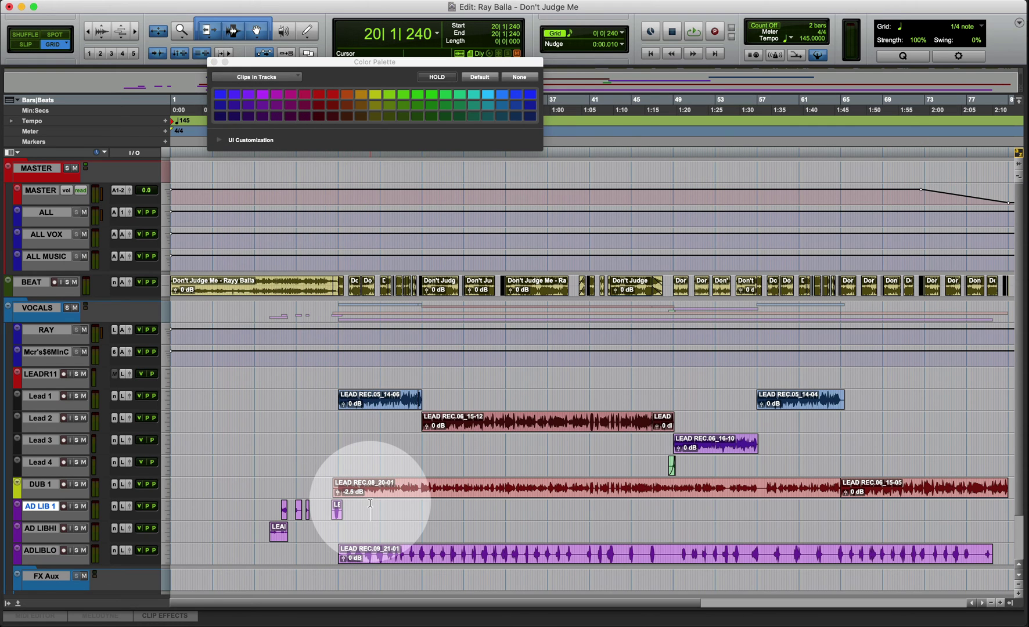
pyautogui.click(372, 494)
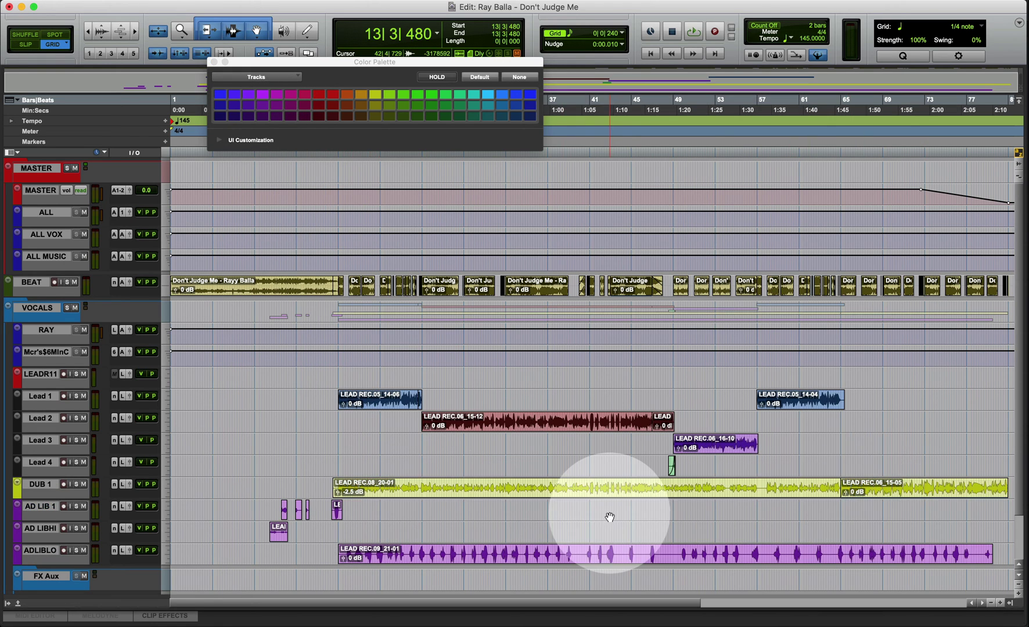
pyautogui.scroll(-3, 609, 526)
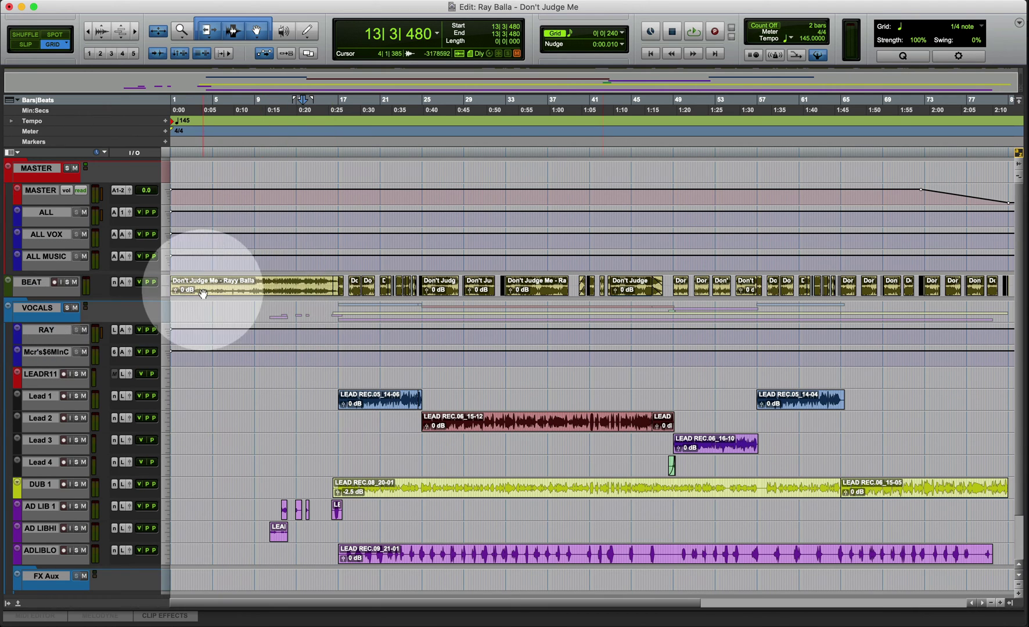
# - Try distributing five BEAT clips to the STEMS 2, 4, 6, 7 and 8 tracks, keeping each clip's timeline position
pyautogui.click(32, 283)
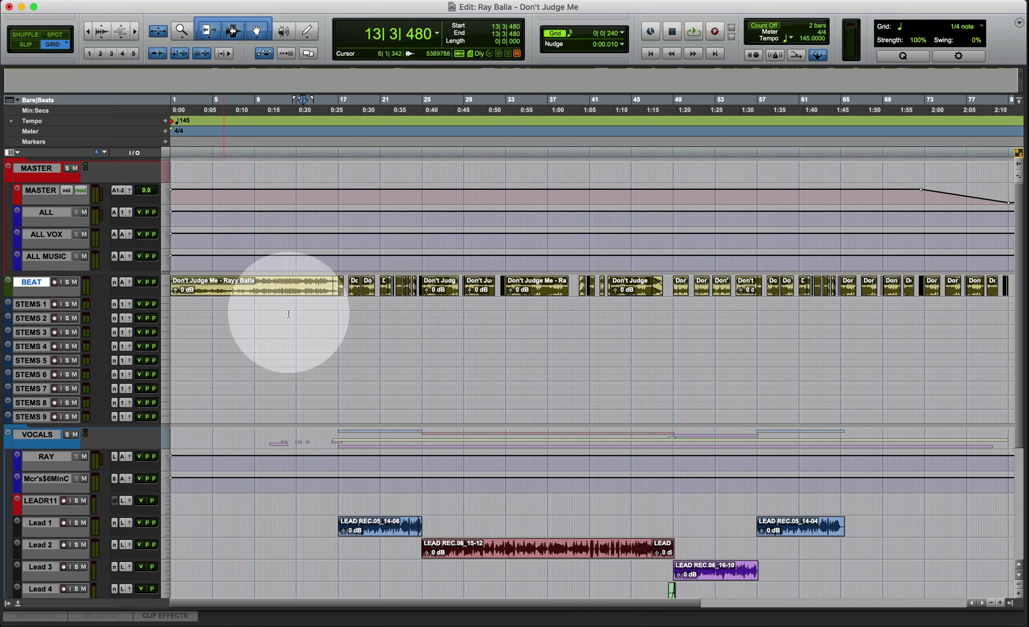
pyautogui.click(433, 296)
pyautogui.moveTo(432, 296); pyautogui.dragTo(479, 348)
pyautogui.click(550, 284)
pyautogui.moveTo(550, 285); pyautogui.dragTo(550, 375)
pyautogui.moveTo(720, 285); pyautogui.dragTo(720, 402)
pyautogui.moveTo(625, 285); pyautogui.dragTo(625, 389)
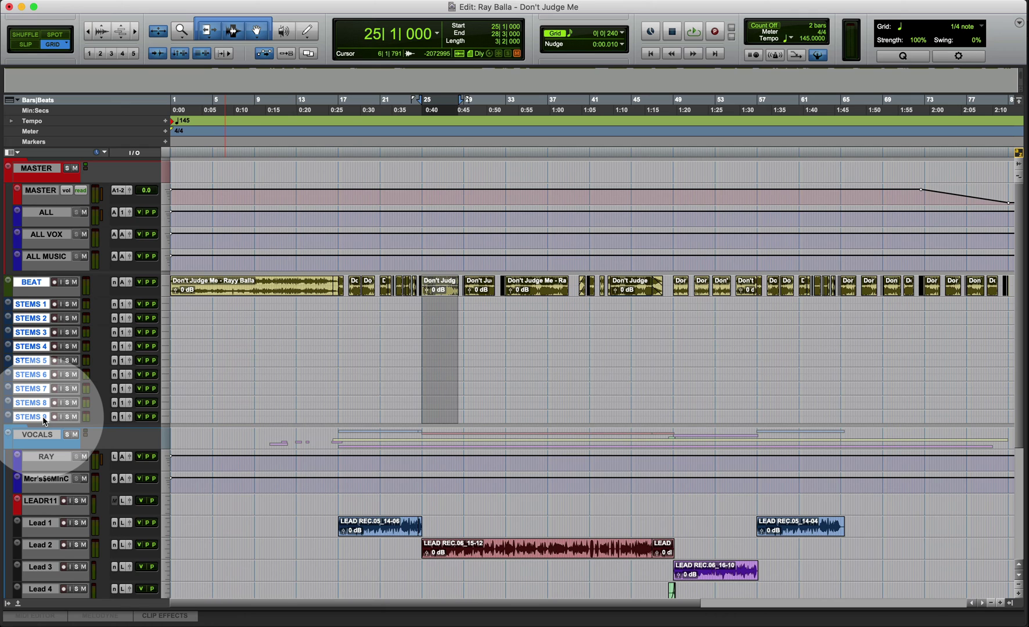
# - Move the BEAT track and STEMS 1 to 9 into a new basic folder named BEAT STEMS
pyautogui.rightClick(42, 417)
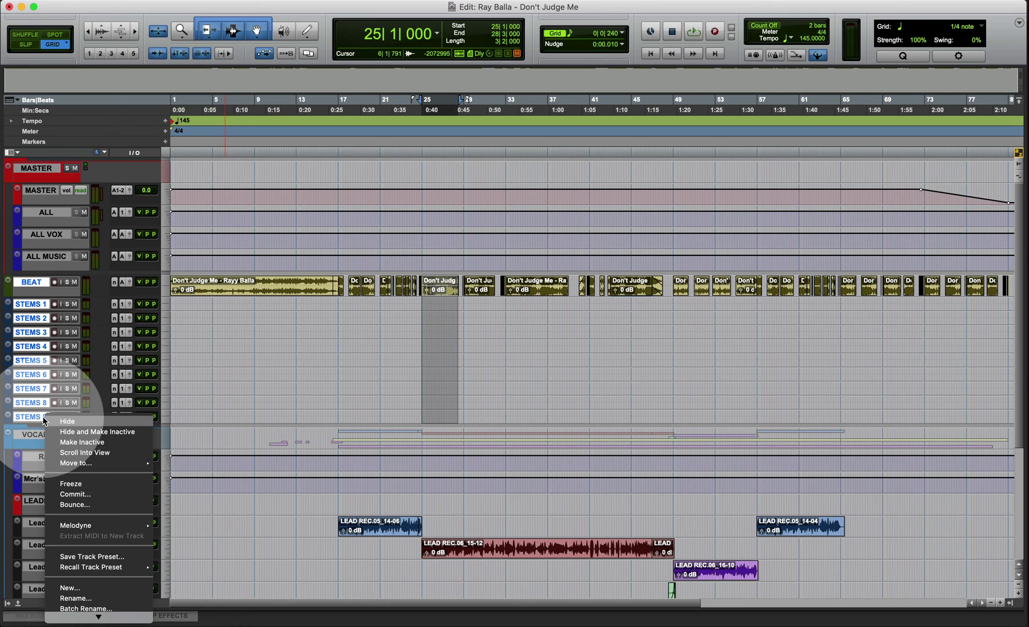
pyautogui.moveTo(76, 462)
pyautogui.click(180, 458)
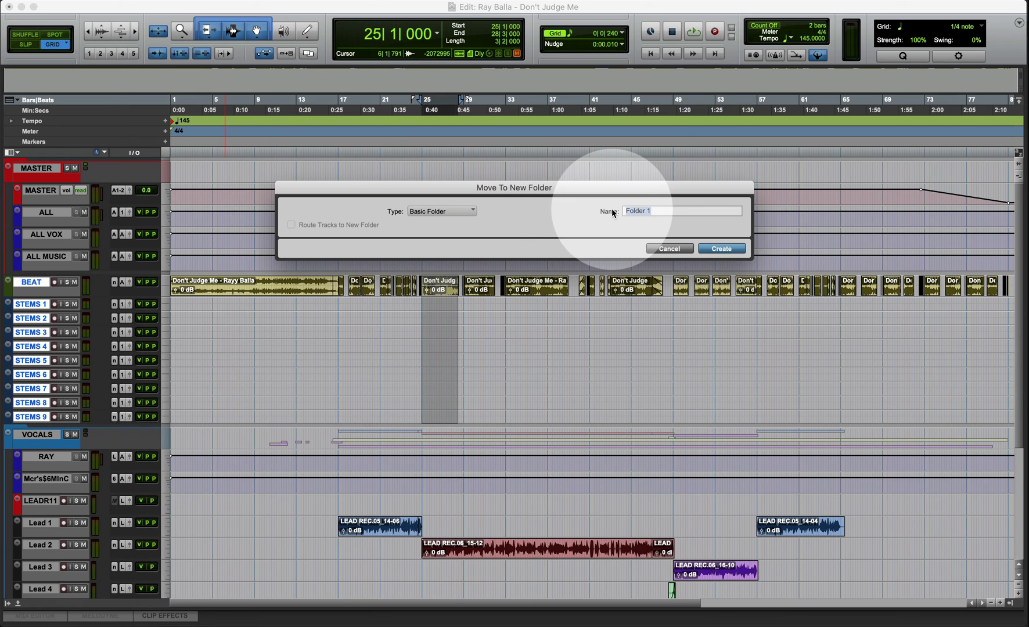
pyautogui.write('BEAT STEMS')
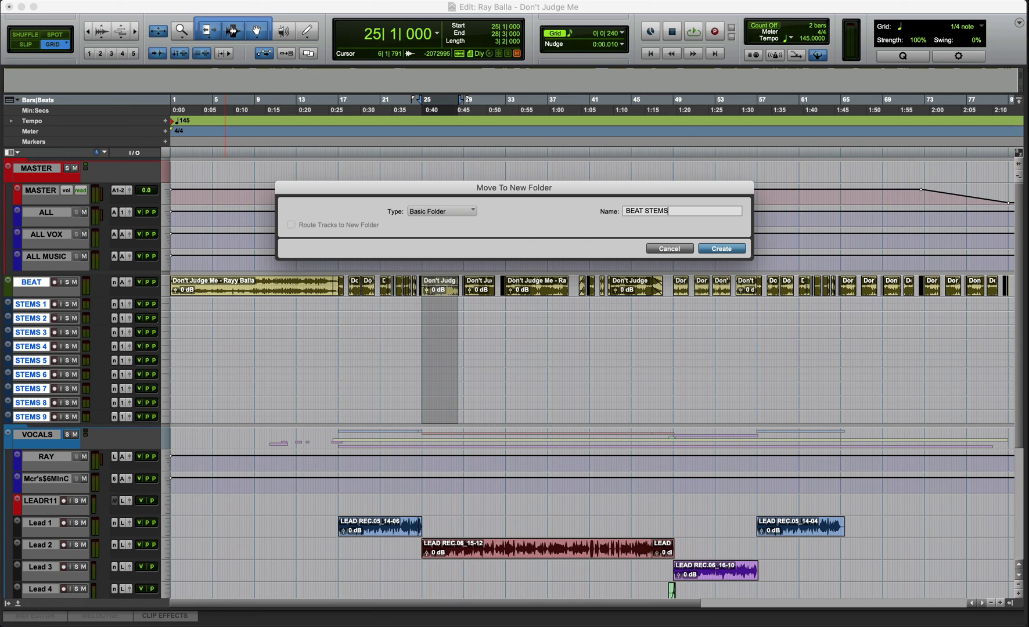
pyautogui.press('Return')
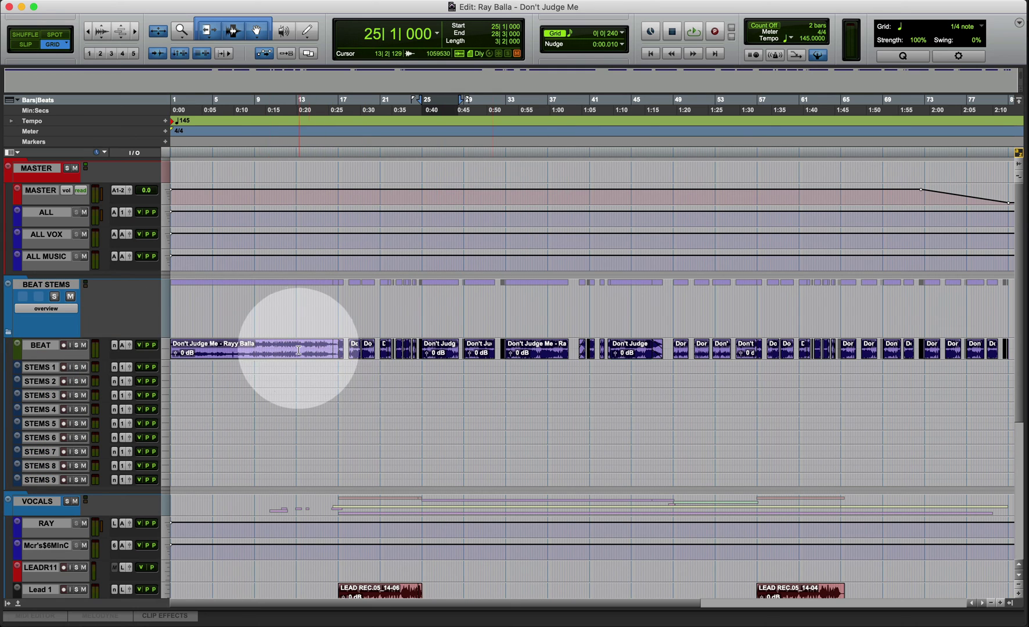
# - Collapse the BEAT STEMS folder and reduce its track height
pyautogui.moveTo(299, 353); pyautogui.dragTo(667, 480)
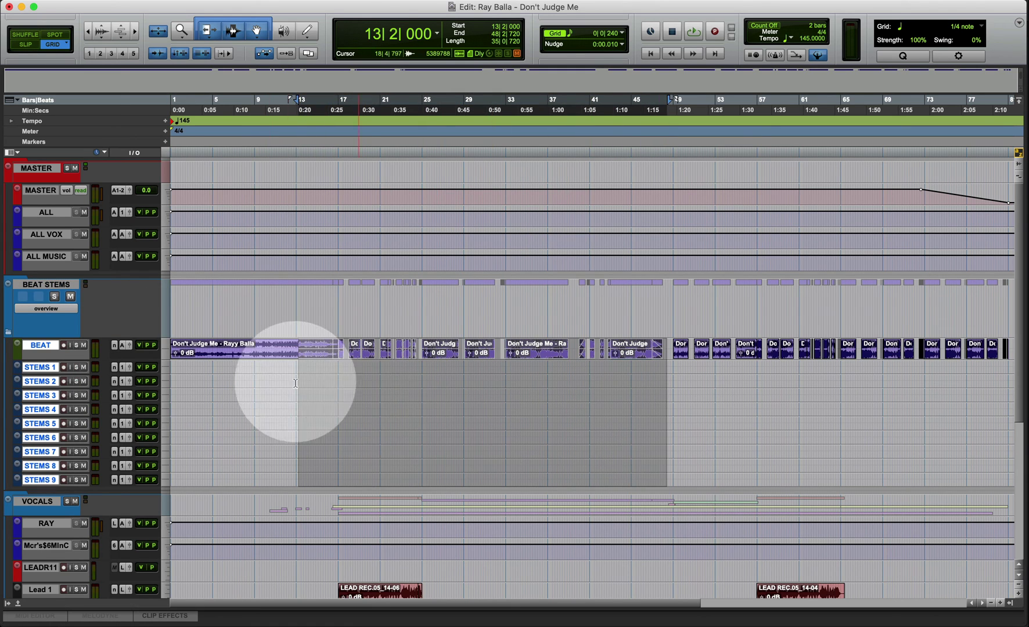
pyautogui.click(46, 285)
pyautogui.click(7, 333)
pyautogui.moveTo(53, 337)
pyautogui.mouseDown()
pyautogui.moveTo(53, 297)
pyautogui.moveTo(54, 316)
pyautogui.mouseUp()
pyautogui.scroll(-2, 80, 382)
pyautogui.scroll(-2, 81, 383)
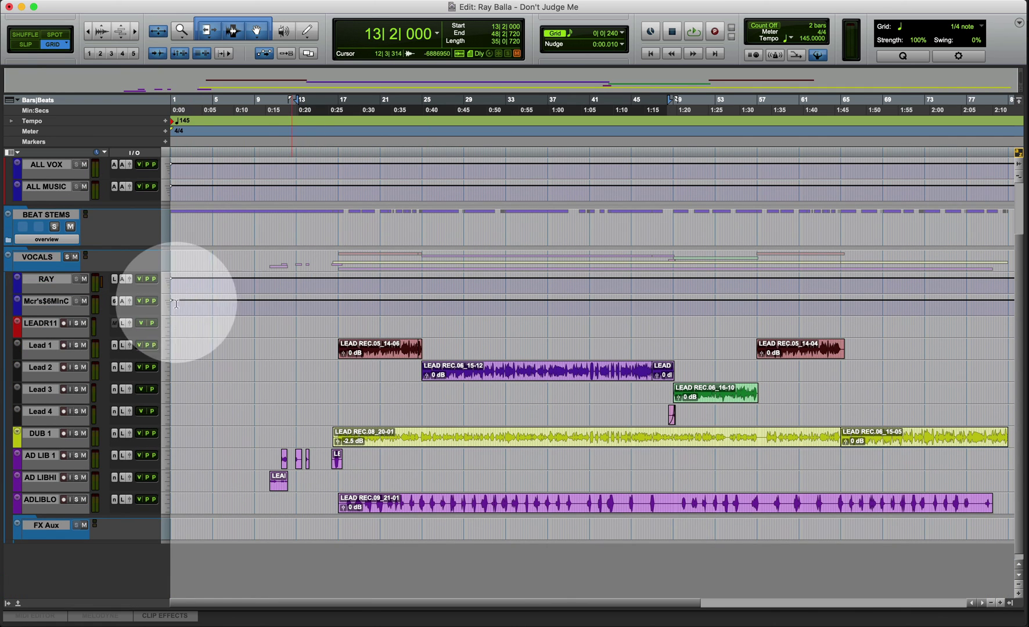
# - Toggle the VOCALS folder closed and open again, and collapse the MASTER folder
pyautogui.click(36, 260)
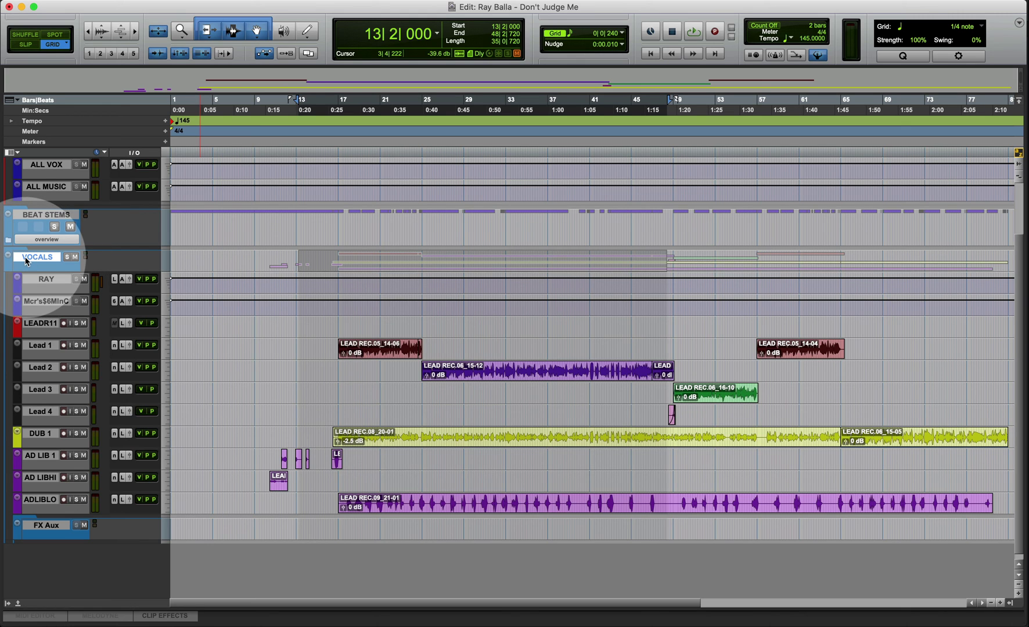
pyautogui.hotkey('shift', 'f')
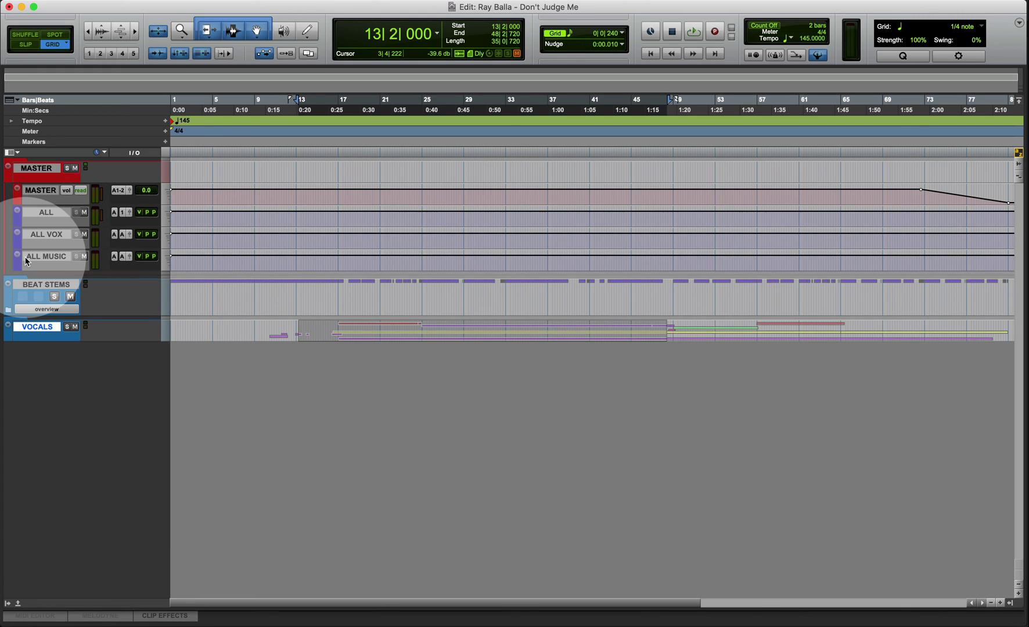
pyautogui.hotkey('shift', 'f')
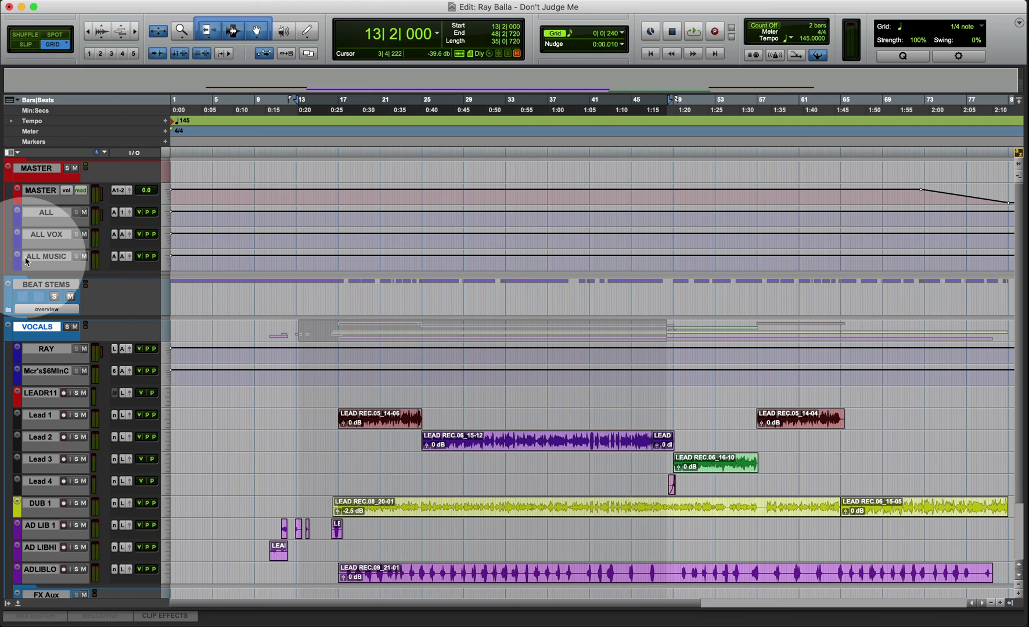
pyautogui.hotkey('shift', 'f')
pyautogui.hotkey('shift', 'f')
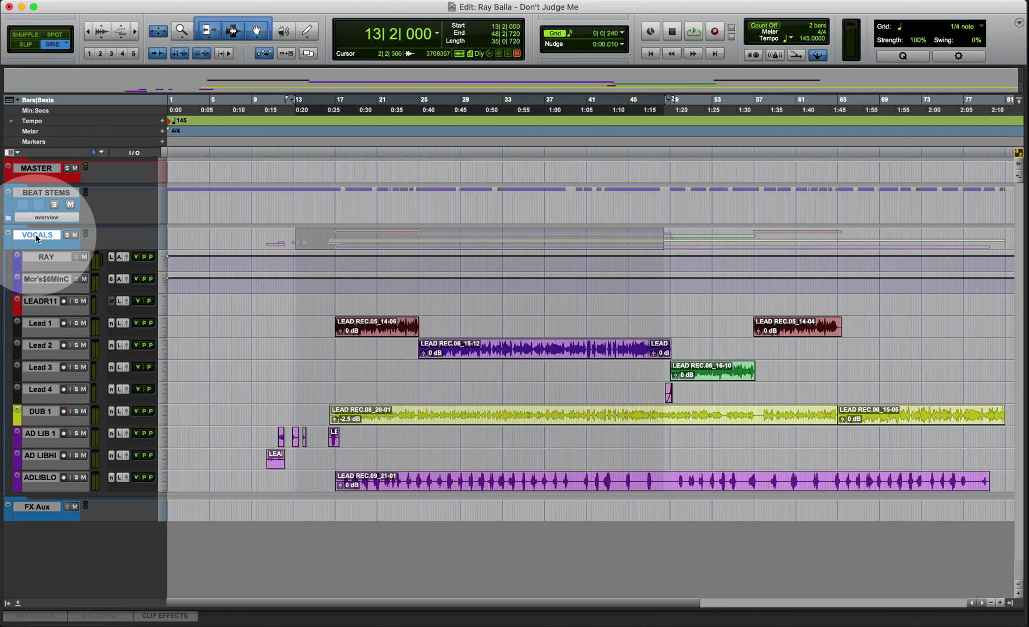
# - Collapse the VOCALS folder and expand the BEAT STEMS folder
pyautogui.click(40, 195)
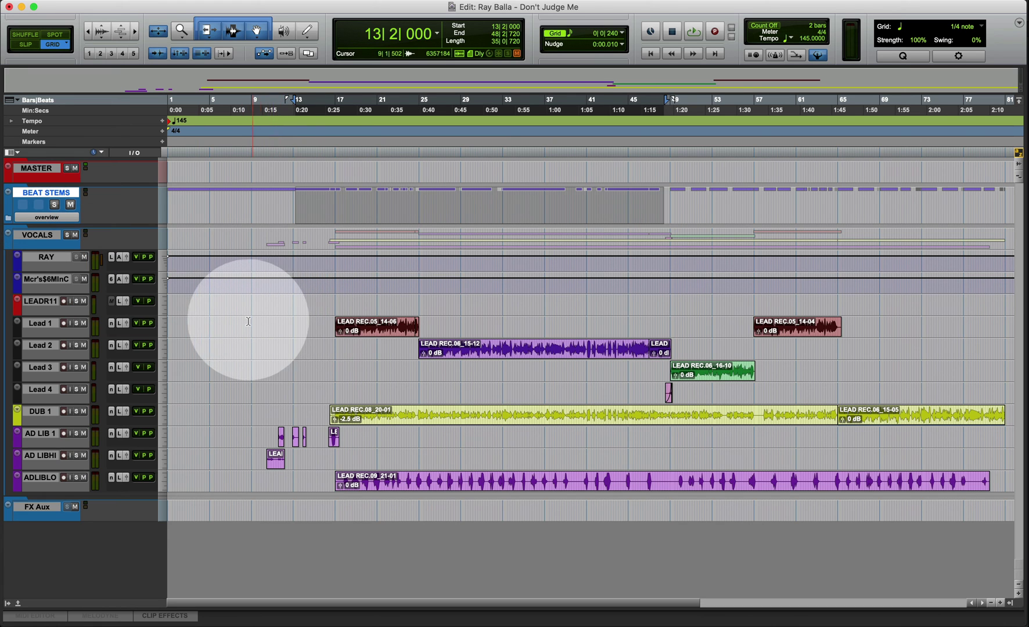
pyautogui.moveTo(249, 325); pyautogui.dragTo(1006, 460)
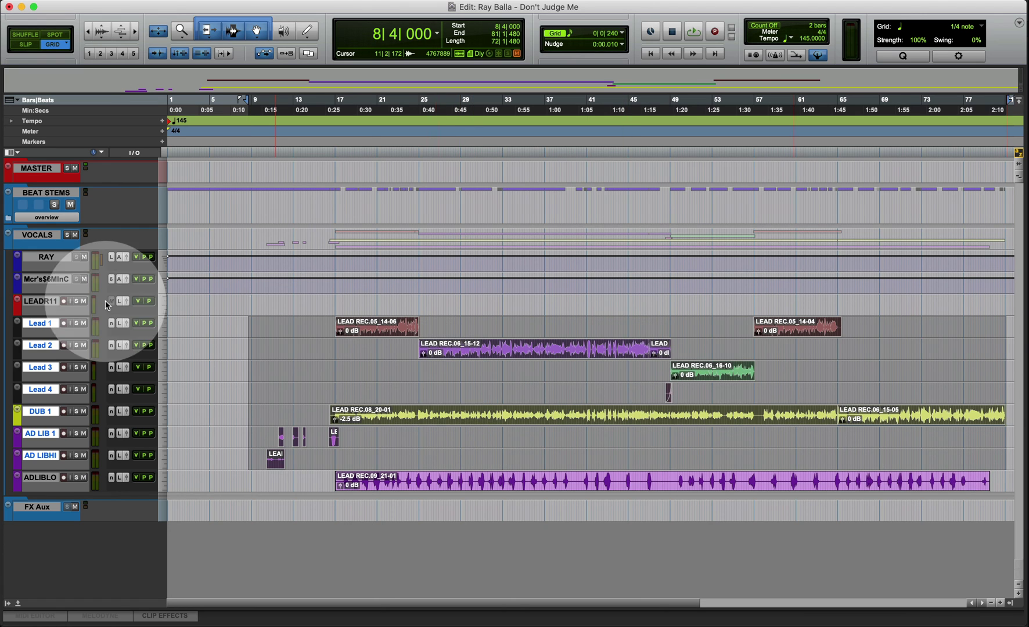
pyautogui.click(52, 238)
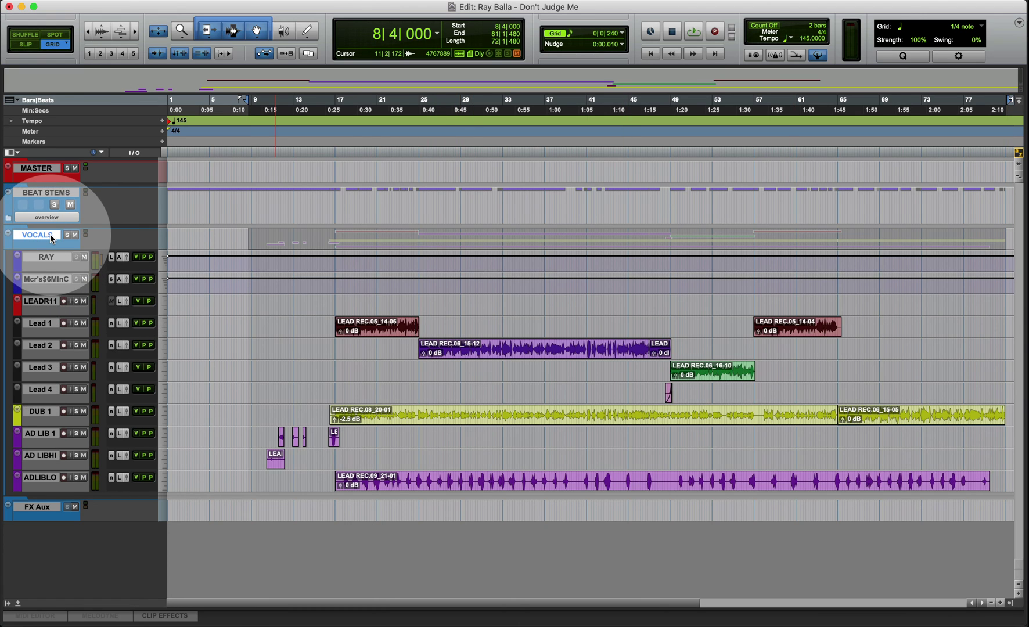
pyautogui.hotkey('shift', 'f')
pyautogui.click(44, 193)
pyautogui.hotkey('shift', 'f')
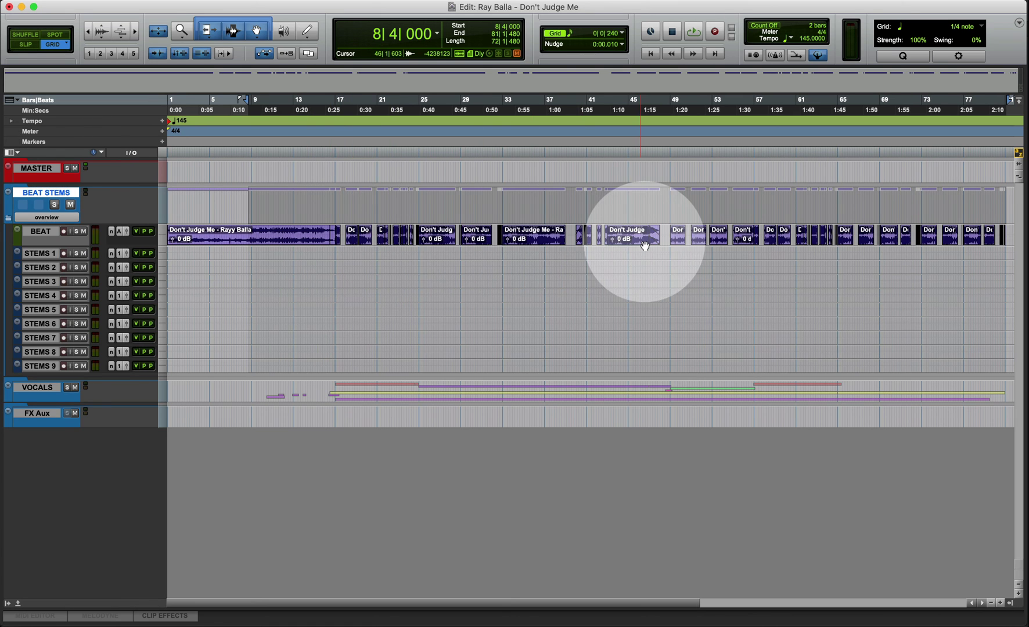
# - Toggle the BEAT STEMS folder closed and open again, and expand the VOCALS folder
pyautogui.moveTo(481, 266); pyautogui.dragTo(572, 345)
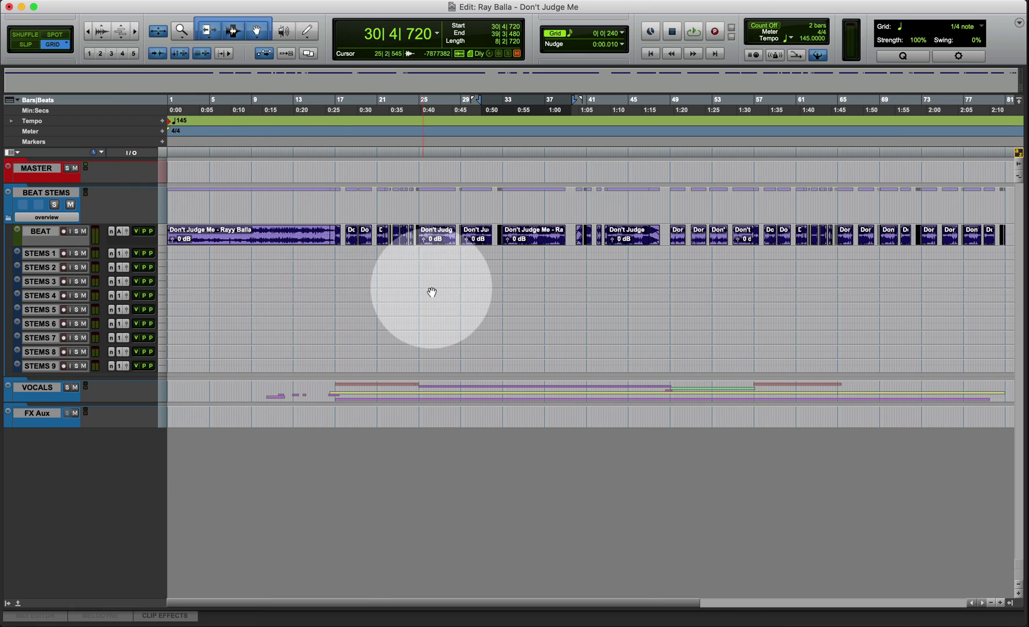
pyautogui.click(56, 196)
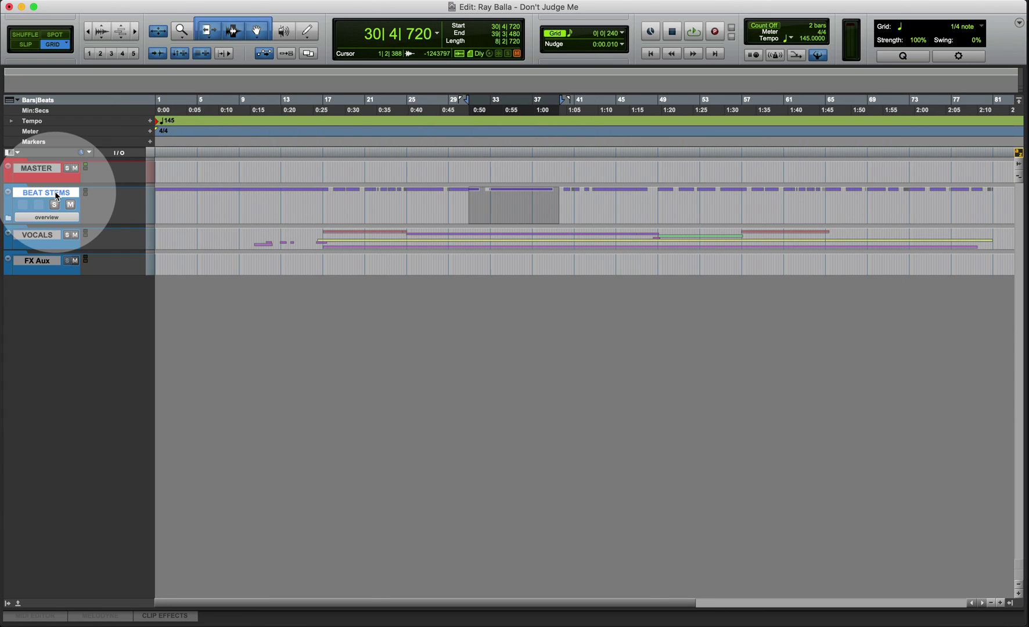
pyautogui.click(56, 197)
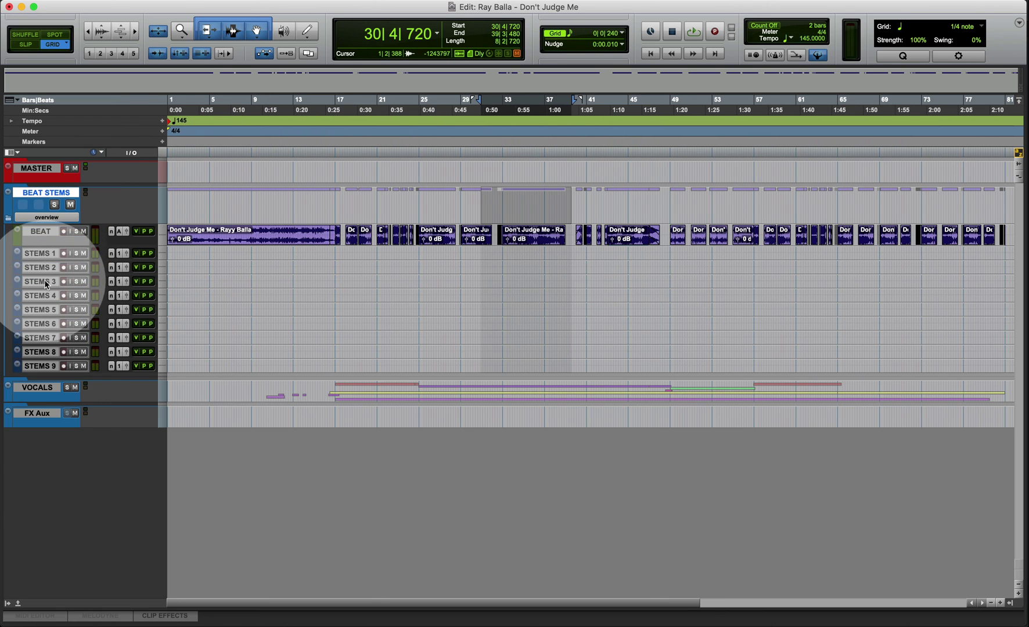
pyautogui.click(48, 388)
pyautogui.scroll(-3, 432, 354)
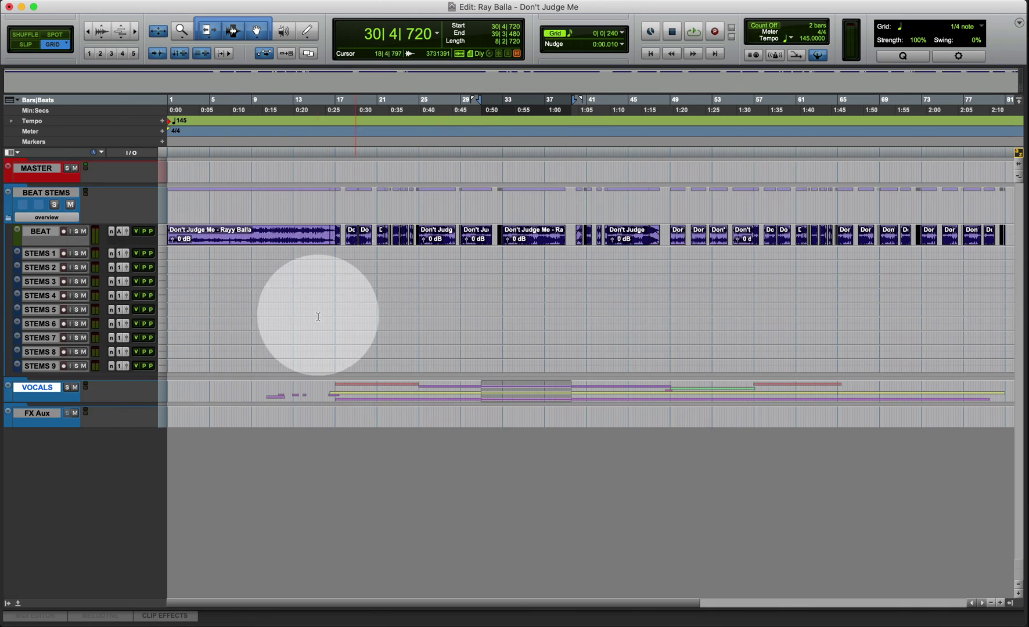
# - Collapse the BEAT STEMS and VOCALS folders and expand the MASTER folder
pyautogui.click(50, 193)
pyautogui.click(40, 166)
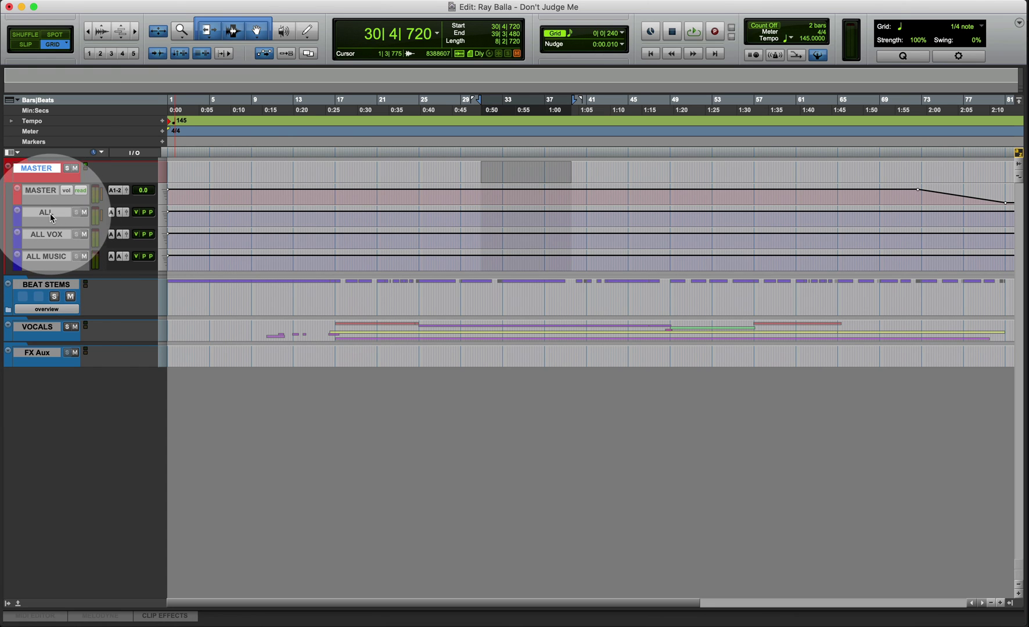
pyautogui.hotkey('shift', 'f')
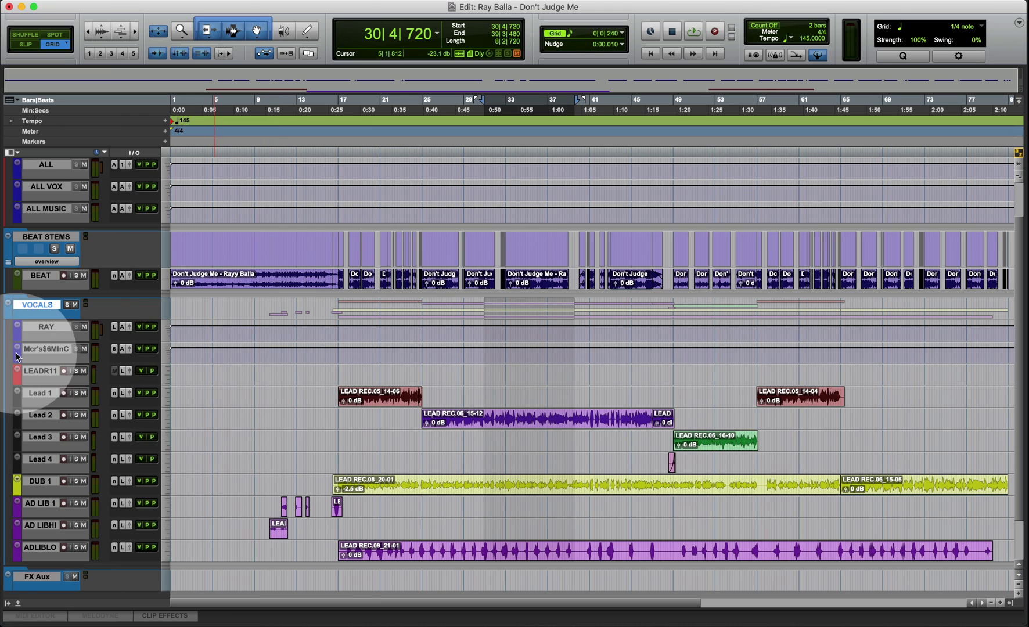
# - Review the colour coding and folder placement of the DUB 1, Lead 4, AD LIB 1 and BEAT tracks
pyautogui.click(39, 481)
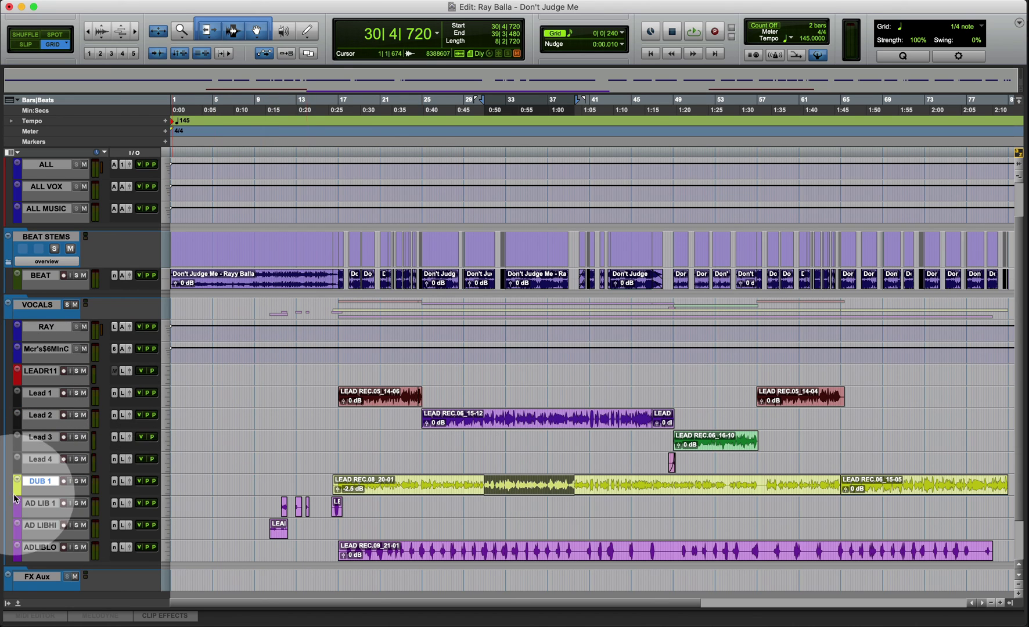
pyautogui.click(40, 460)
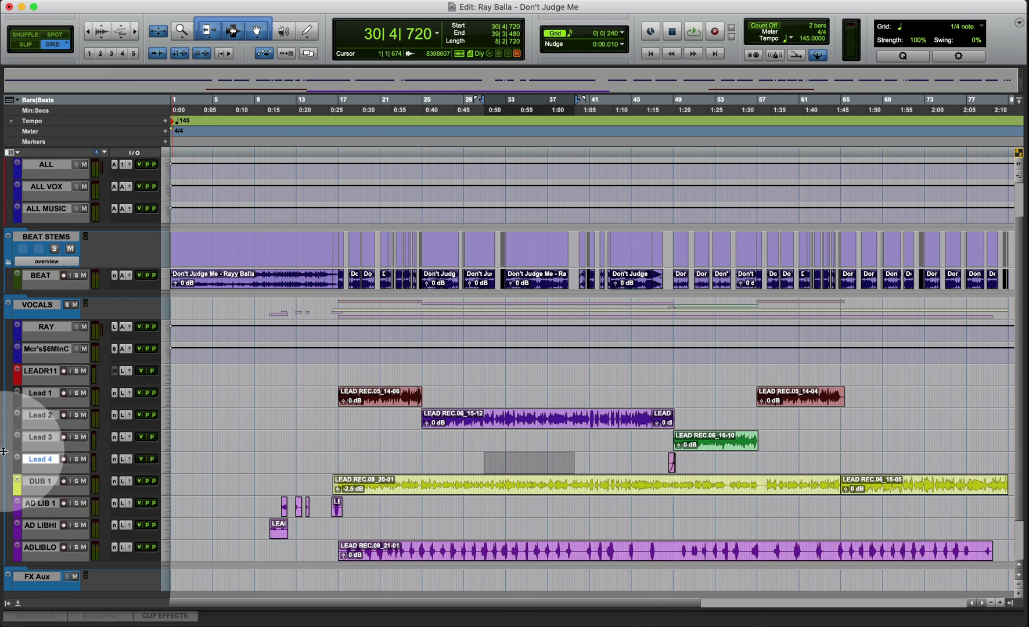
pyautogui.click(51, 506)
pyautogui.click(26, 277)
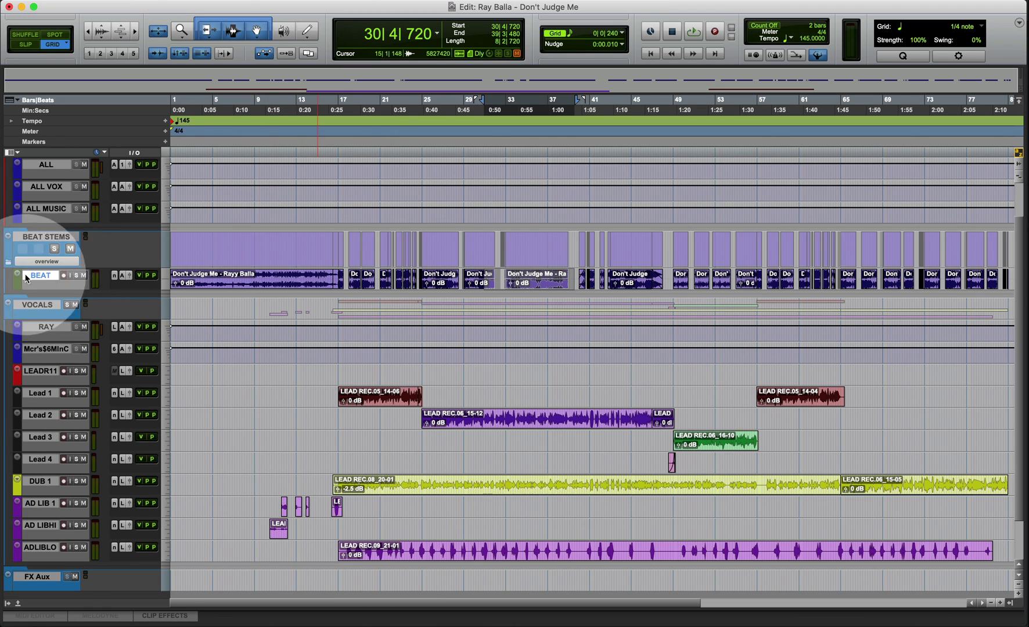
pyautogui.moveTo(240, 279); pyautogui.dragTo(431, 281)
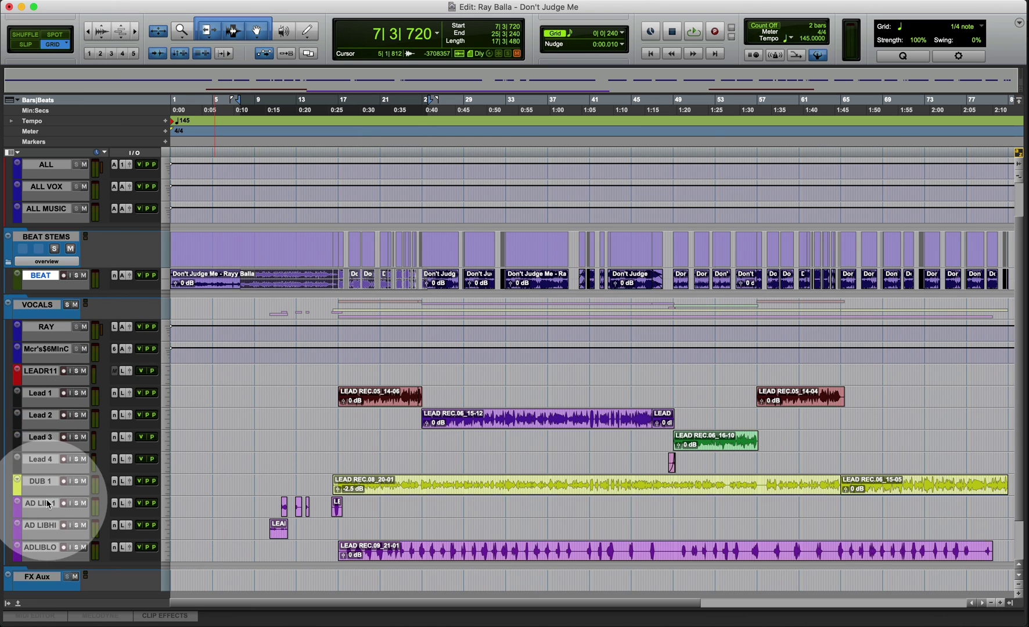
pyautogui.click(54, 277)
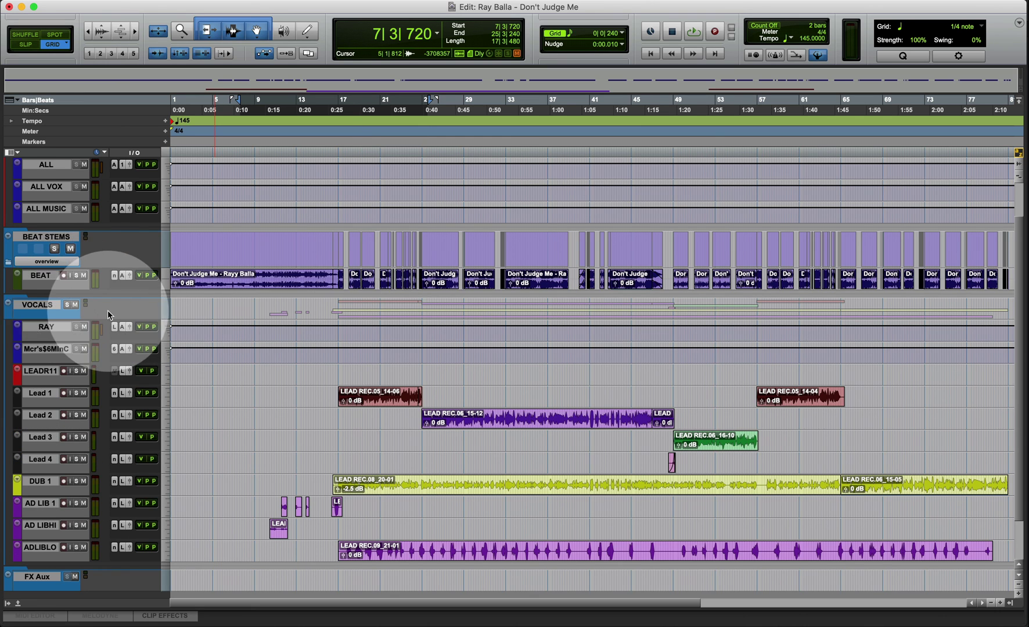
pyautogui.scroll(2, 108, 311)
pyautogui.scroll(-1, 67, 290)
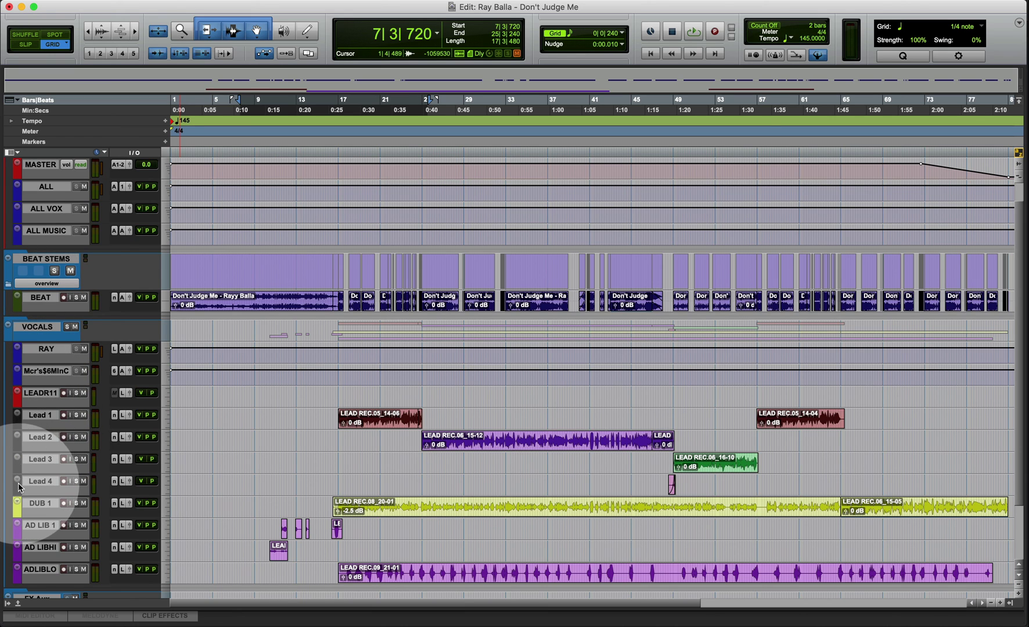
pyautogui.scroll(1, 23, 377)
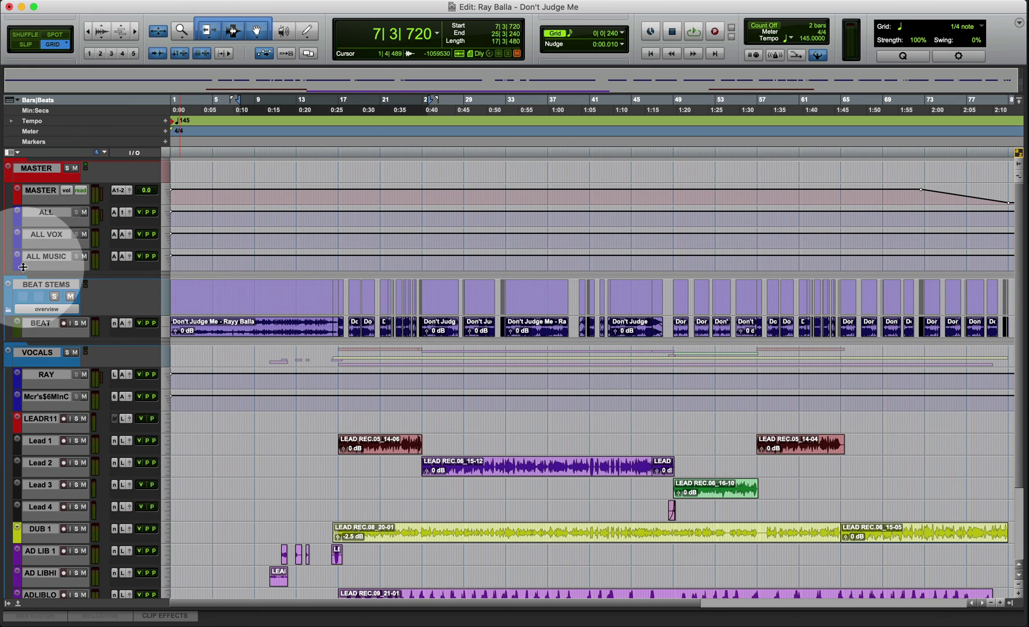
pyautogui.click(42, 419)
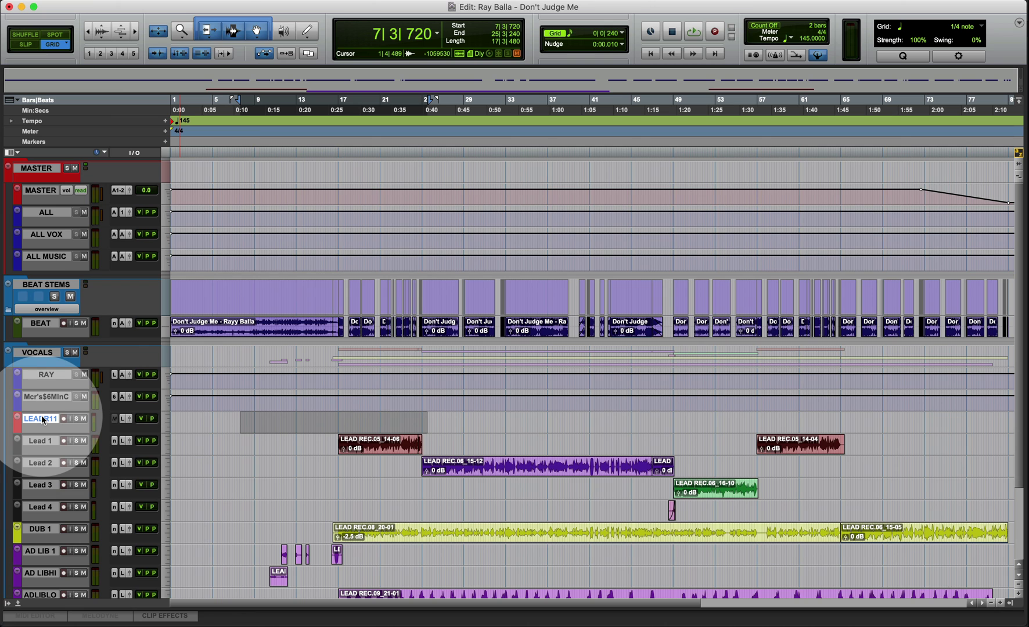
pyautogui.click(42, 419)
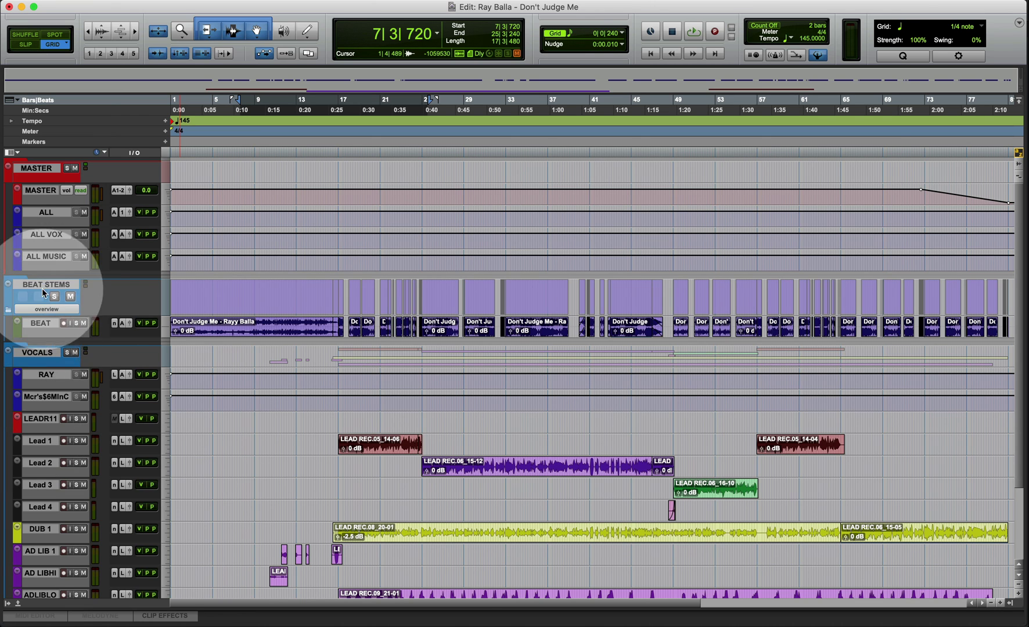
pyautogui.scroll(-4, 336, 371)
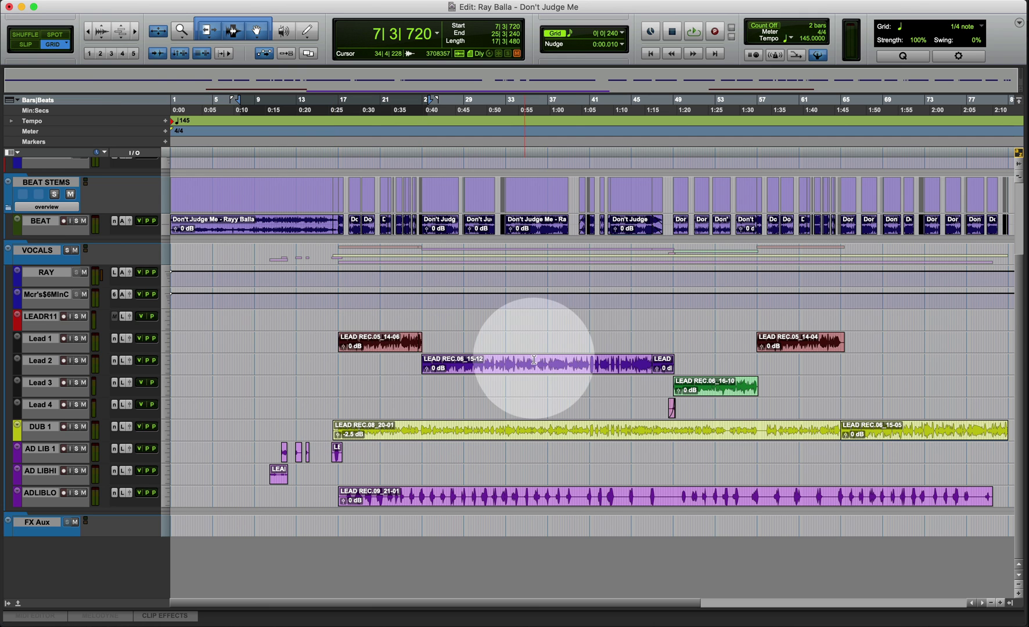
# - Select the VOCALS folder and toggle it closed, open and closed again, leaving its vocal tracks hidden
pyautogui.click(38, 251)
pyautogui.hotkey('shift', 'f')
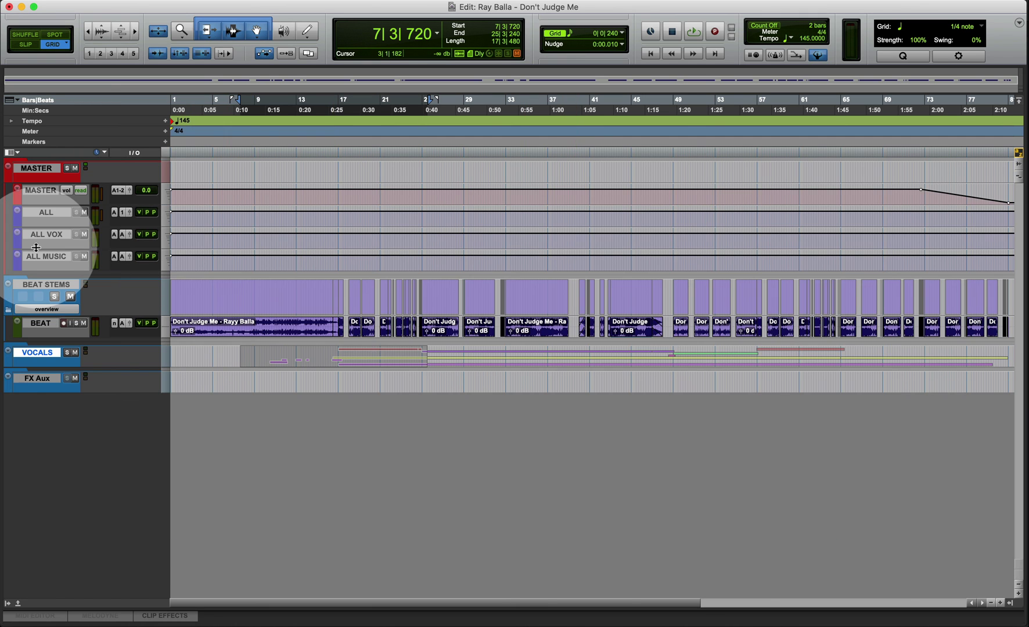
pyautogui.hotkey('shift', 'f')
pyautogui.scroll(-4, 241, 331)
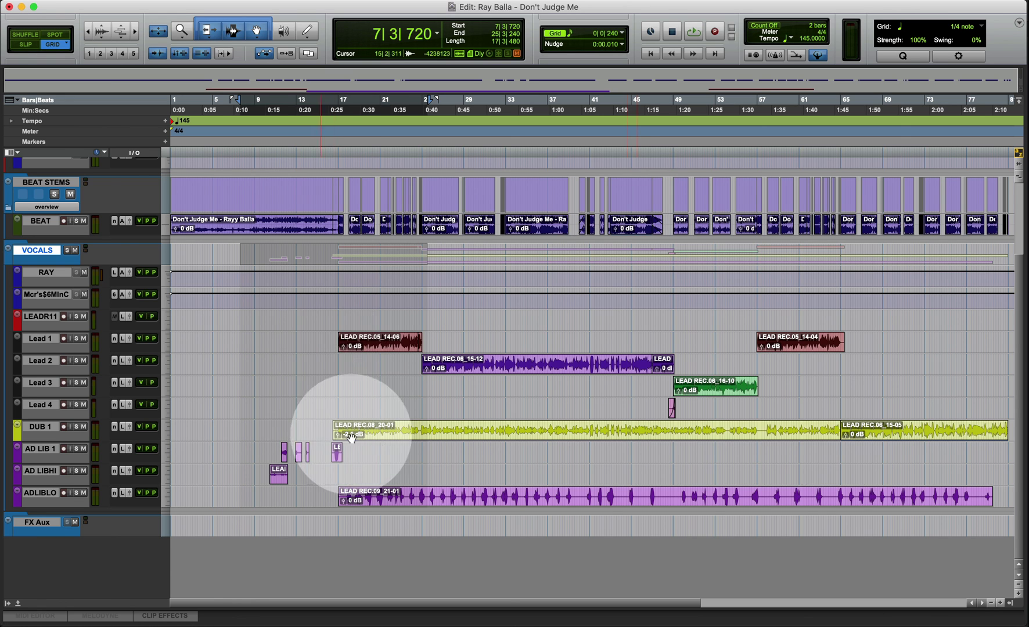
pyautogui.scroll(4, 401, 402)
pyautogui.scroll(-4, 409, 418)
pyautogui.scroll(4, 444, 429)
pyautogui.hotkey('shift', 'f')
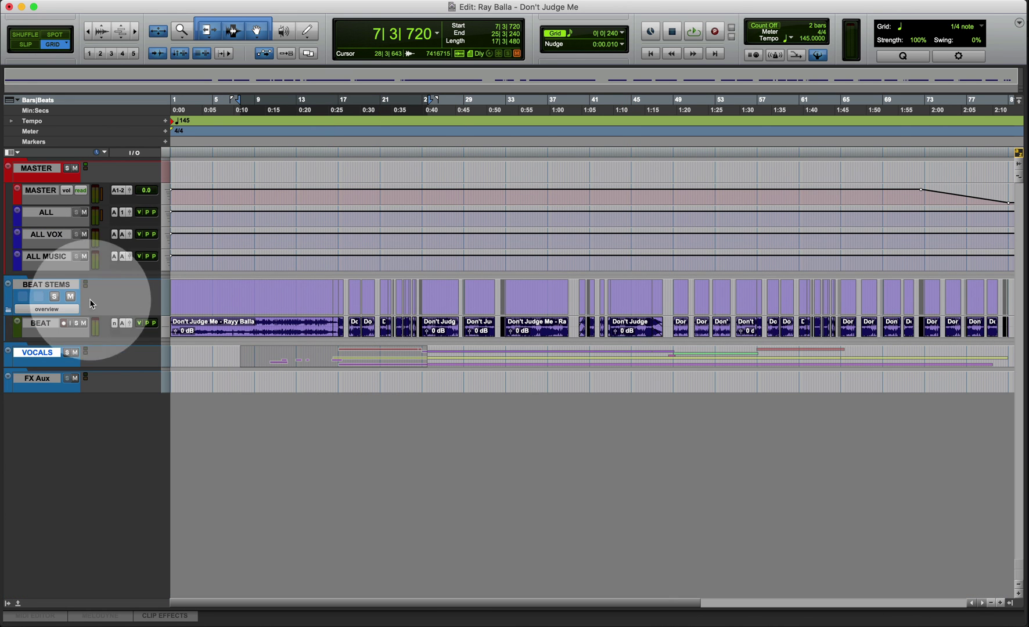
# - Select the BEAT STEMS folder track
pyautogui.click(46, 284)
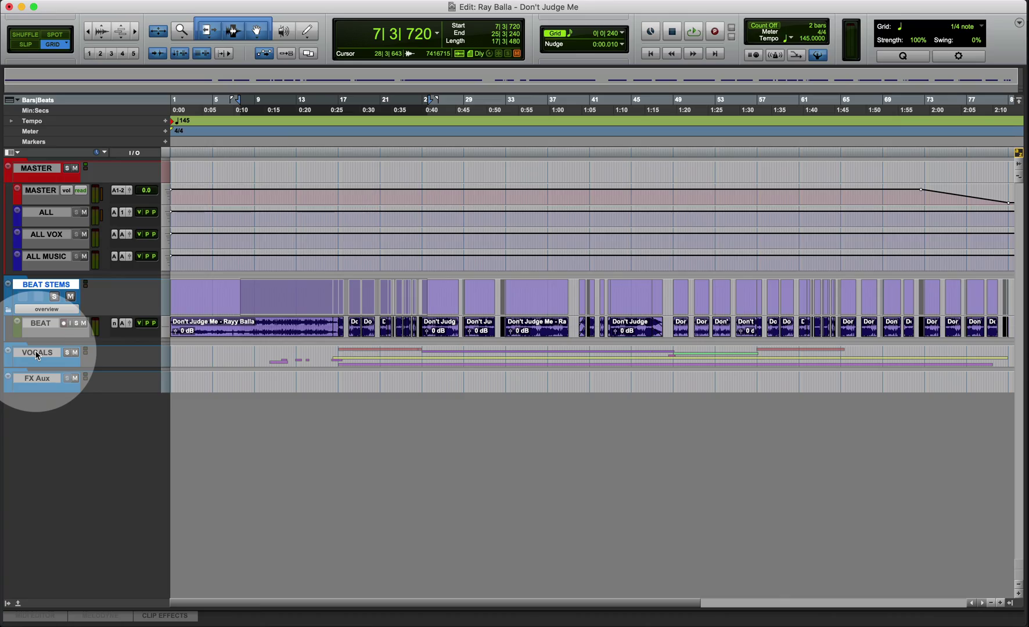